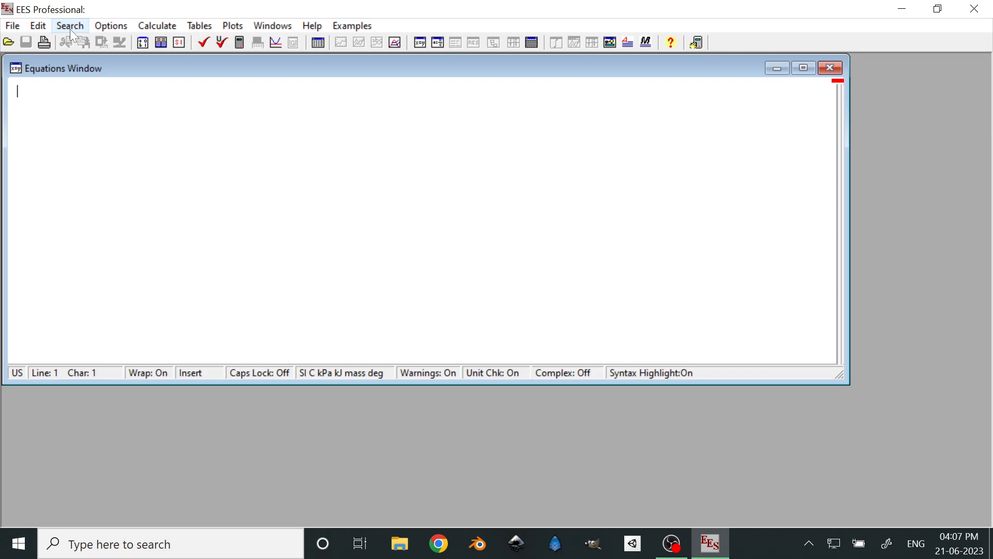
click(9, 24)
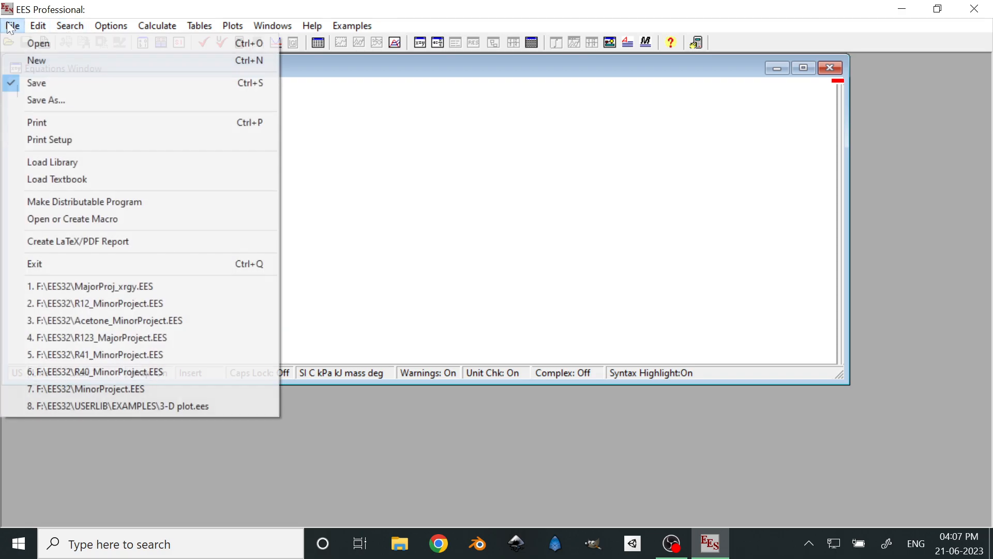
mouse_move(353, 25)
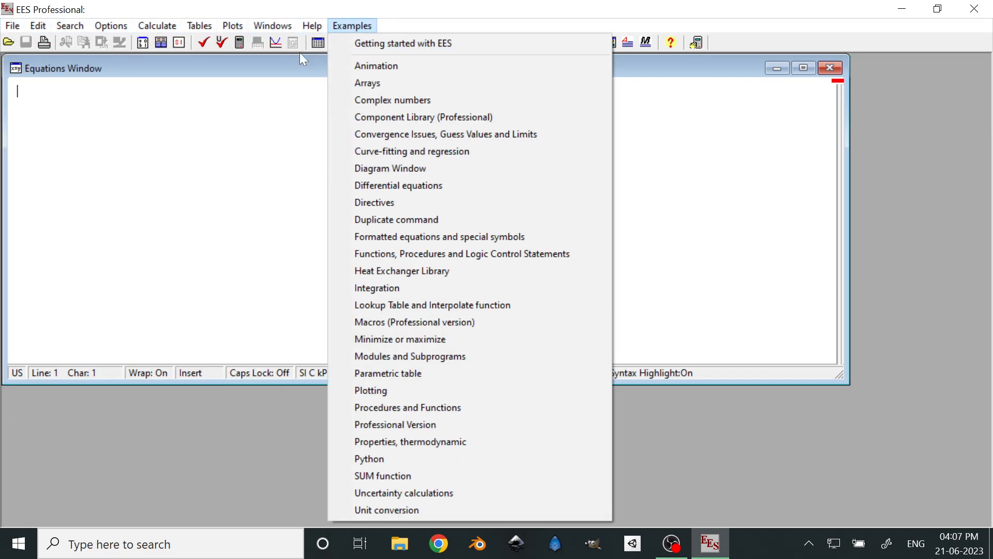
click(106, 61)
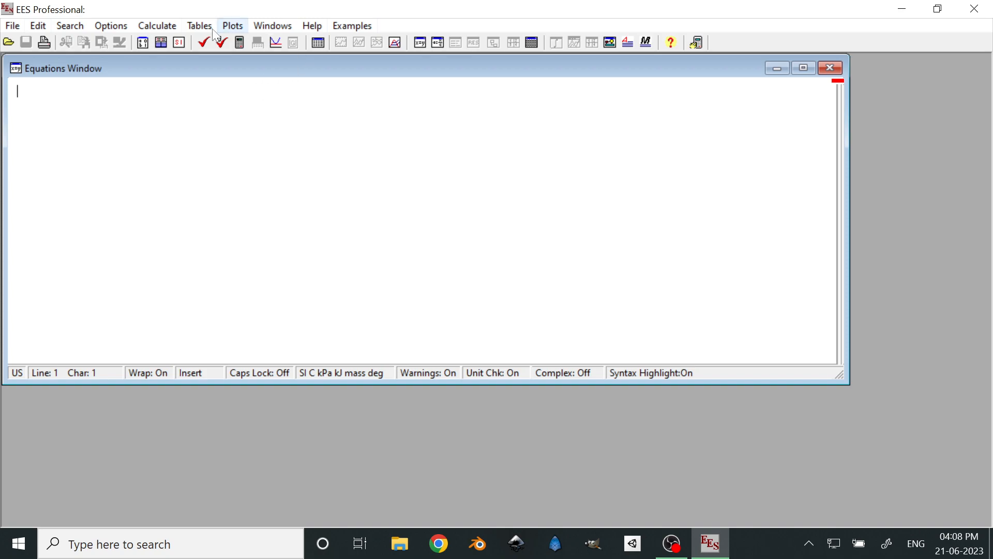
Set the trig functions to degrees in the unit system settings and accept them
click(123, 27)
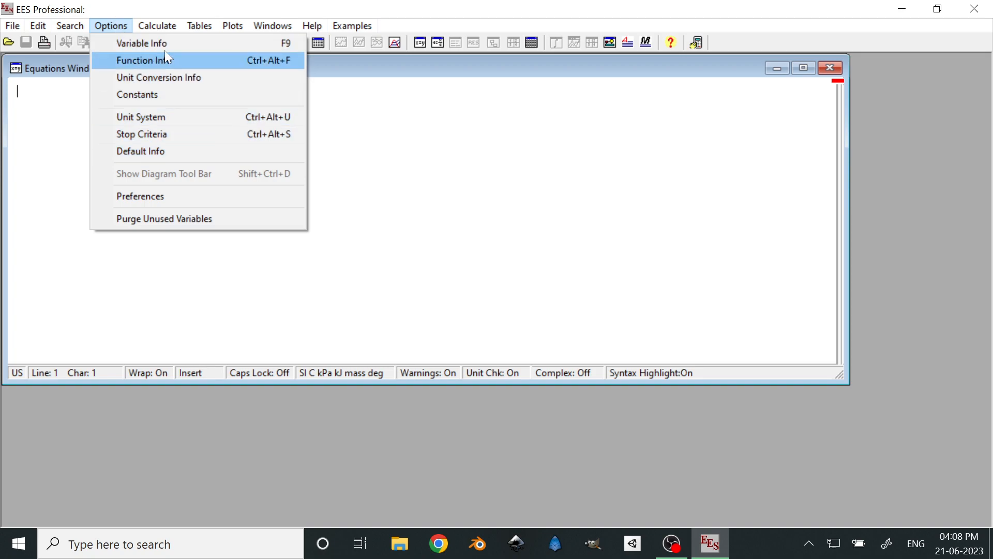
click(147, 116)
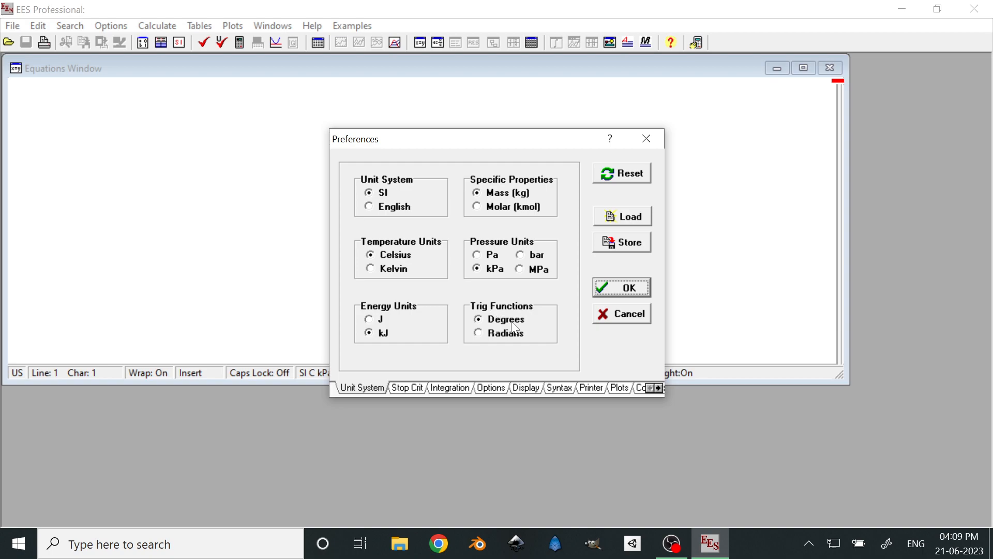
click(490, 336)
click(519, 319)
click(623, 286)
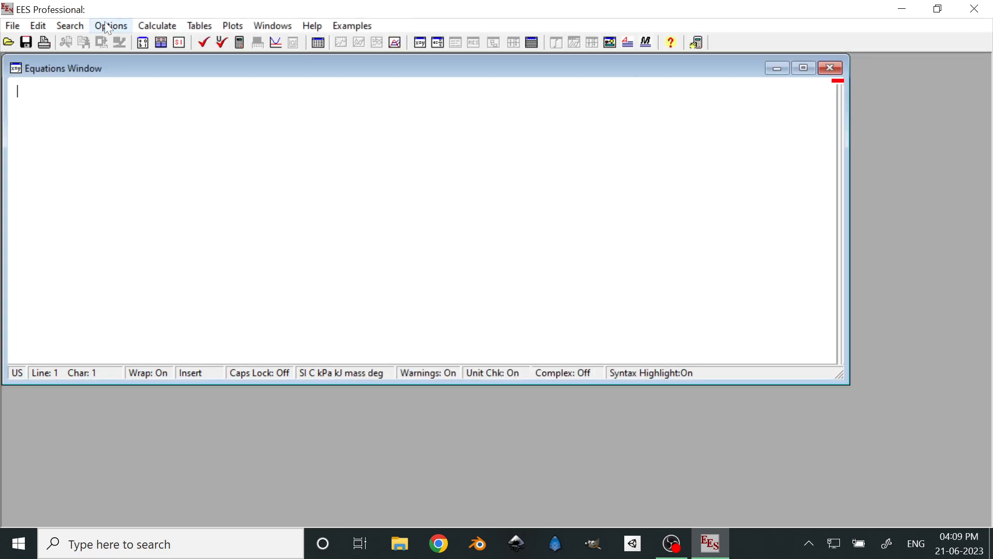
Open the function information and examine the math, thermophysical, mechanical design and heat transfer function categories
click(108, 27)
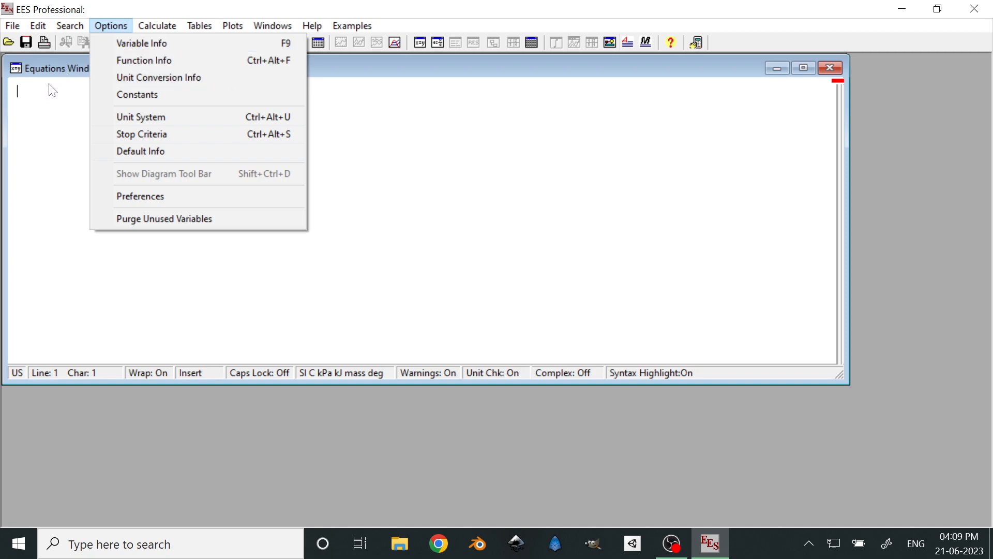
click(150, 60)
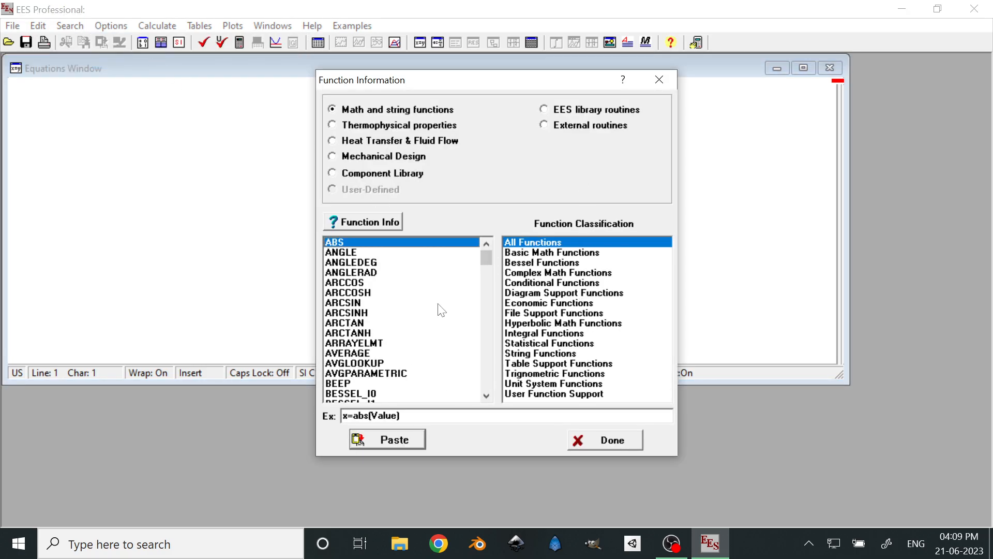
scroll(441, 309, down, 5)
scroll(441, 309, up, 5)
click(333, 125)
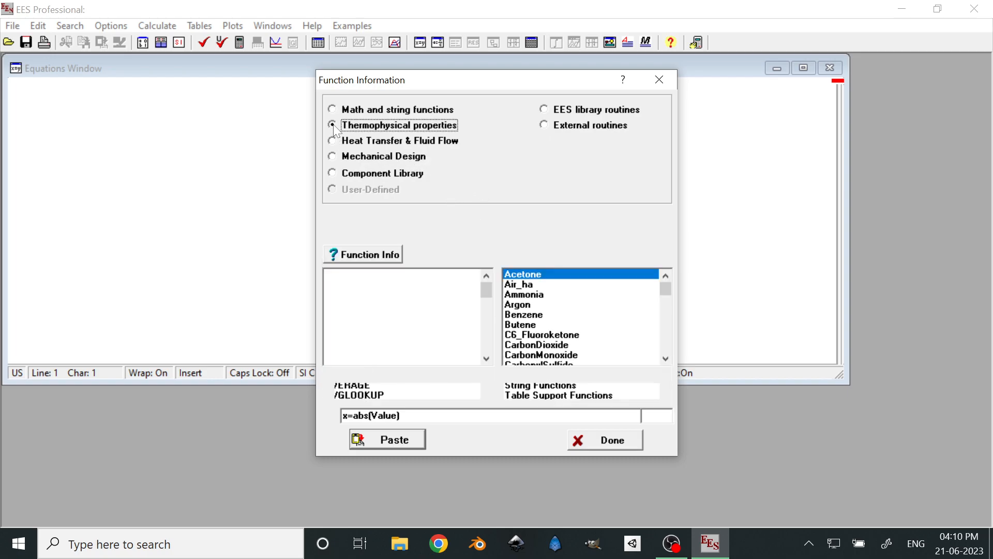
click(333, 159)
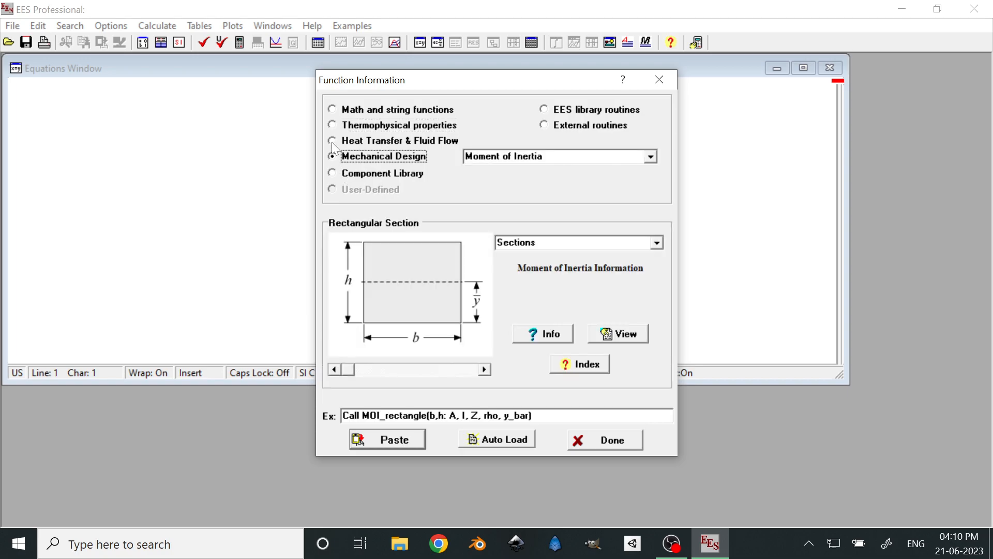
click(332, 141)
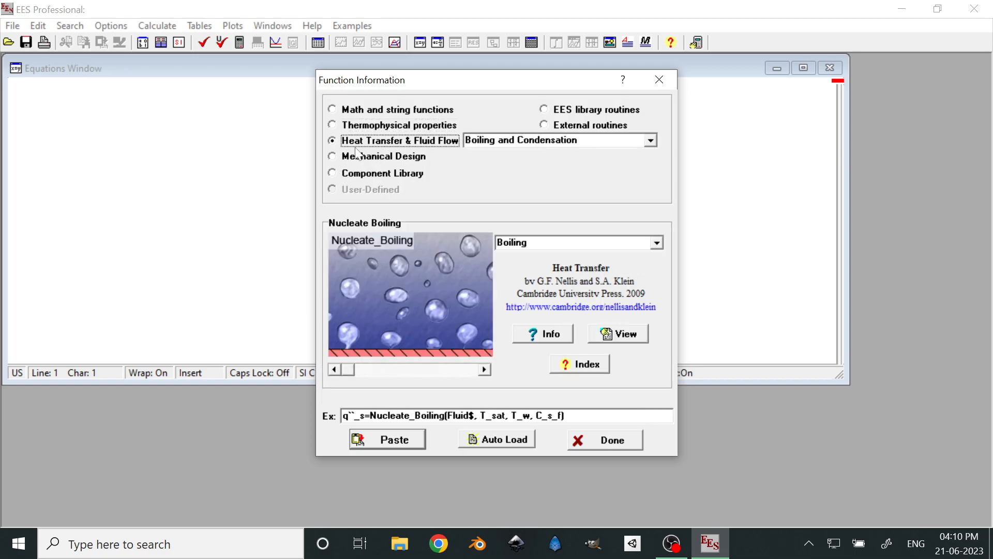
Examine the property functions and substances offered for NASA fluids under thermophysical properties
click(334, 125)
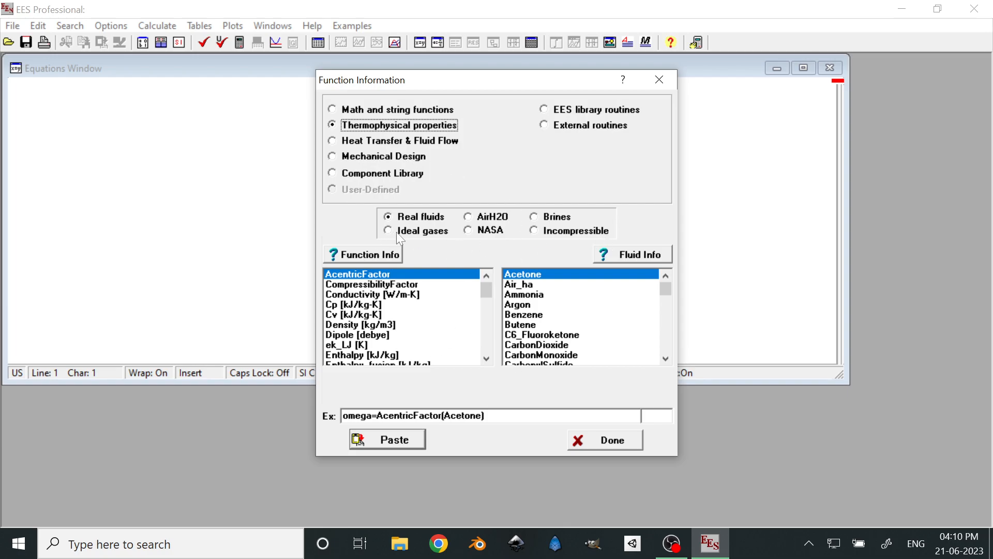
click(467, 233)
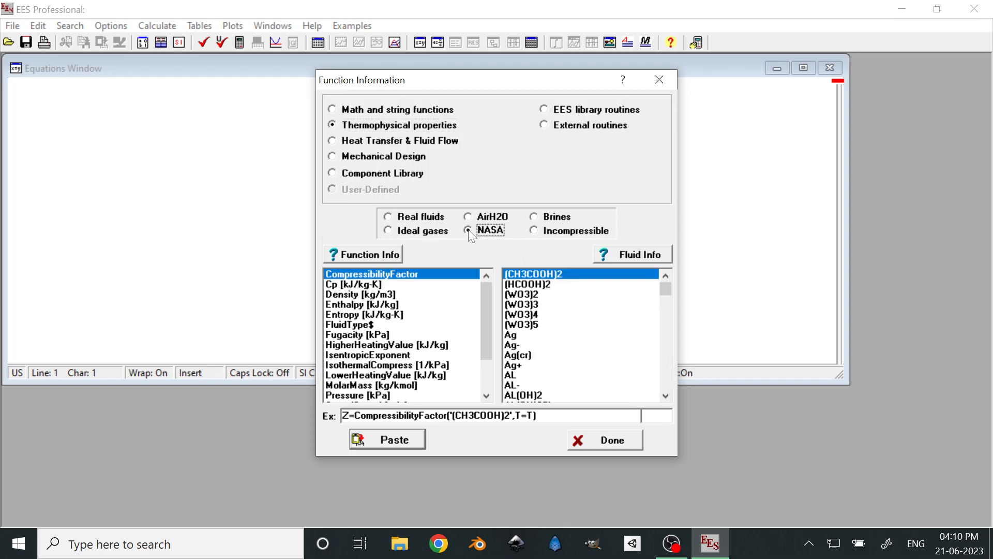
scroll(491, 319, down, 2)
scroll(563, 321, down, 5)
scroll(563, 321, down, 9)
scroll(564, 321, up, 14)
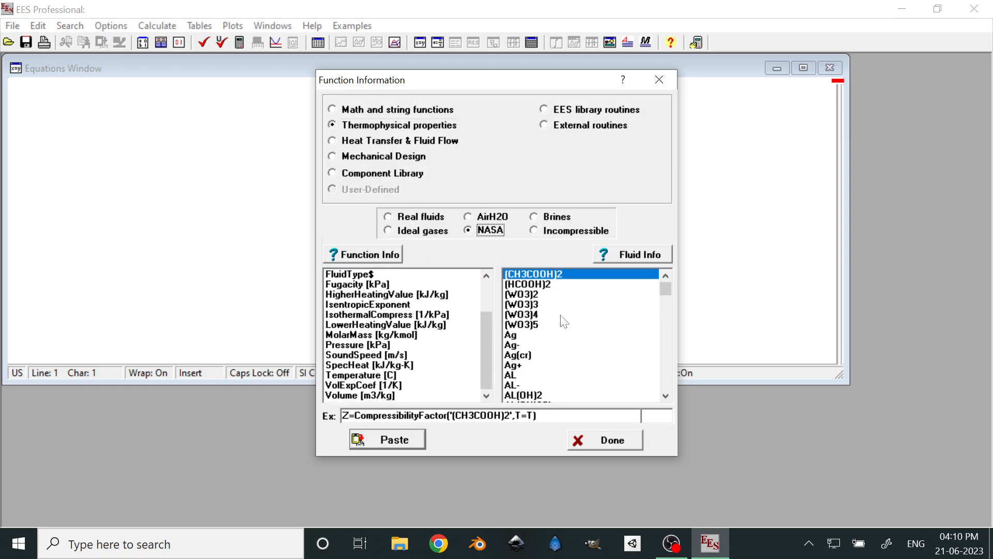
scroll(479, 326, up, 2)
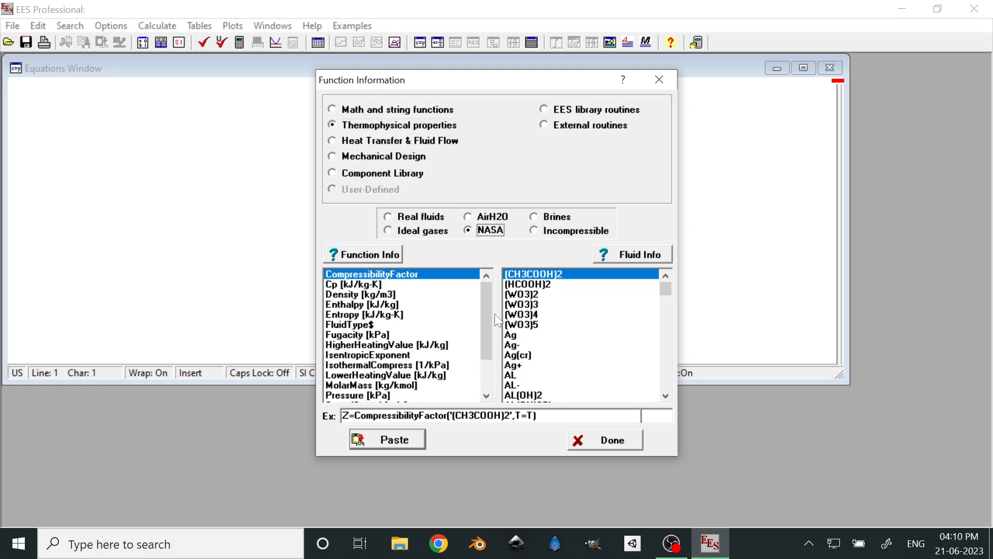
scroll(593, 291, down, 14)
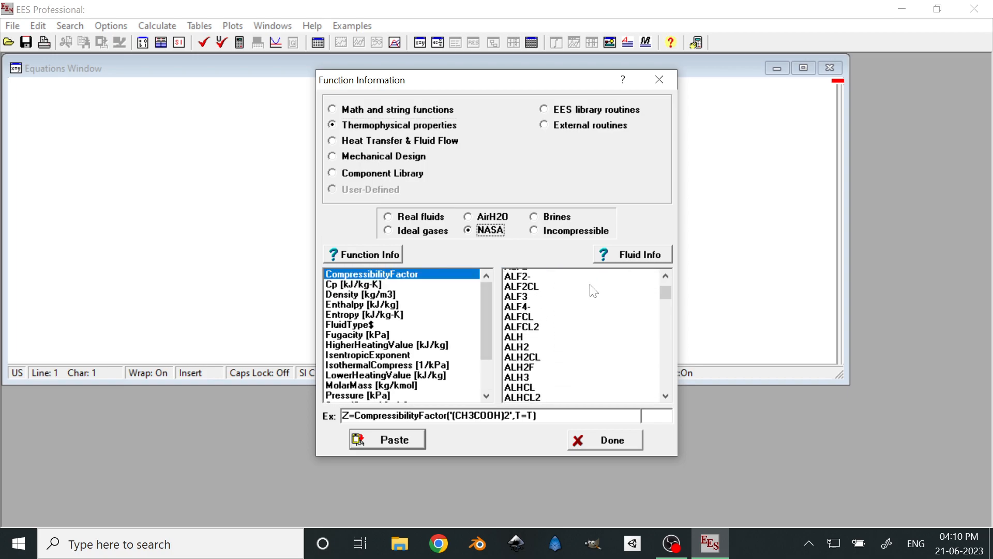
scroll(593, 291, down, 4)
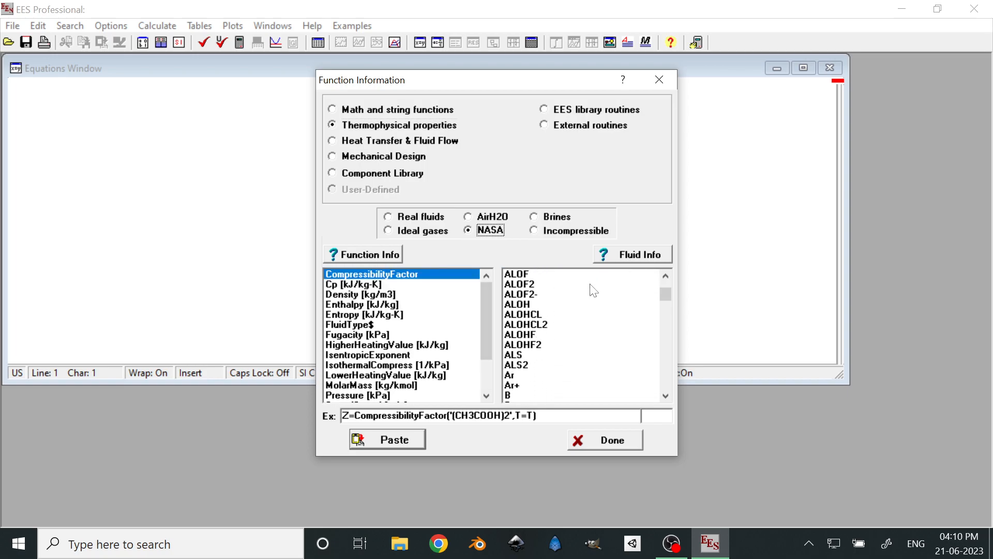
scroll(593, 292, down, 10)
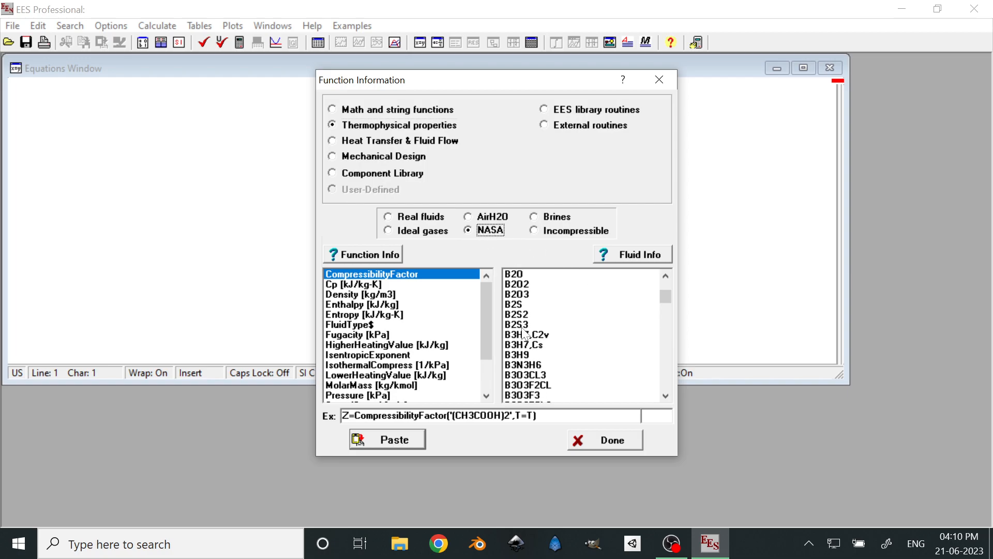
Examine the substances offered for the incompressible type under thermophysical properties
click(533, 230)
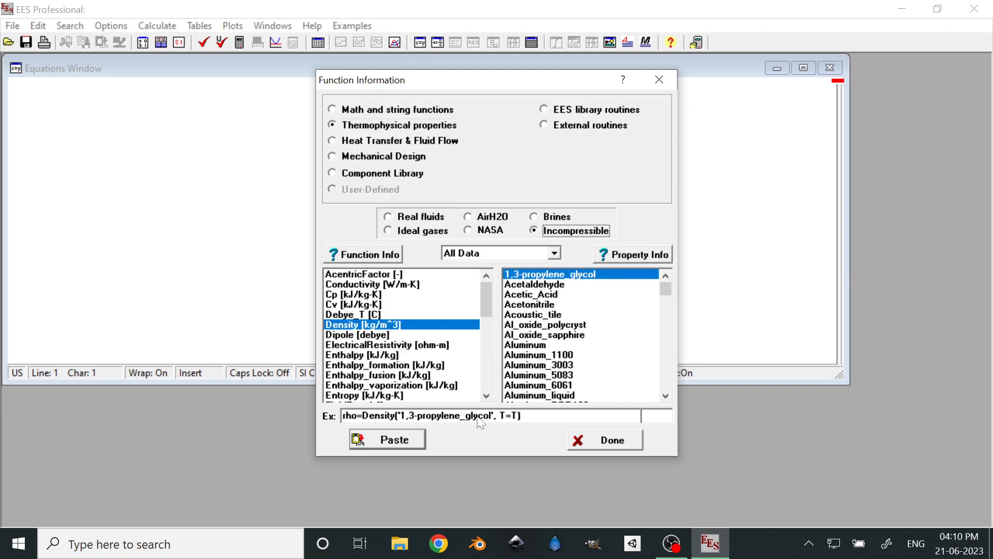
scroll(549, 322, down, 3)
scroll(554, 344, down, 7)
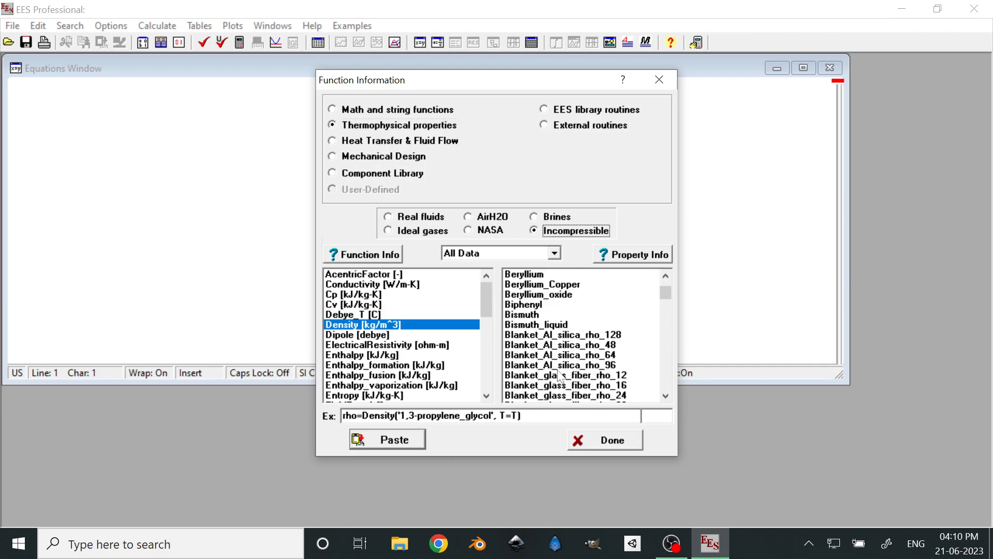
scroll(560, 376, up, 5)
scroll(561, 362, up, 2)
click(571, 273)
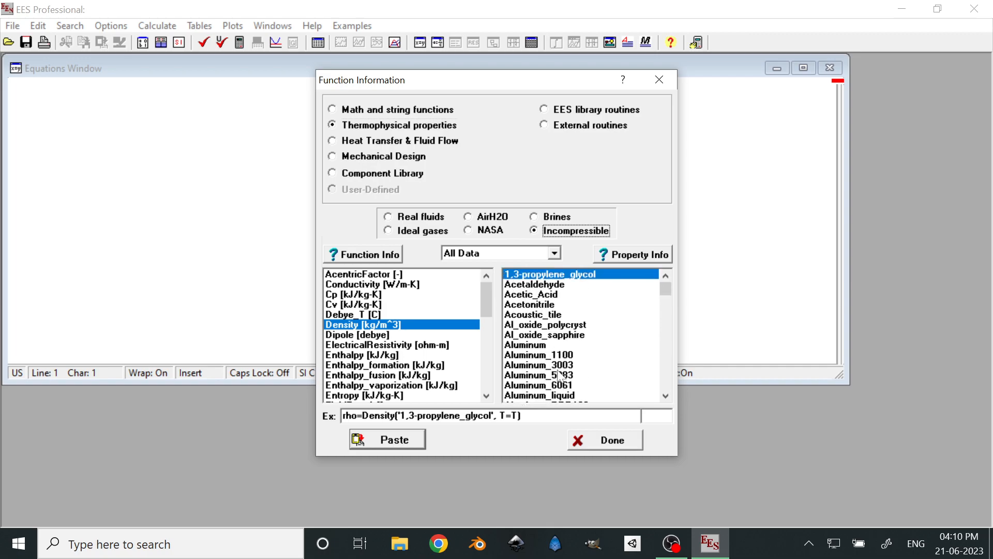
Review the fluids and property functions for ideal gases, AirH2O, brines and real fluids
click(393, 230)
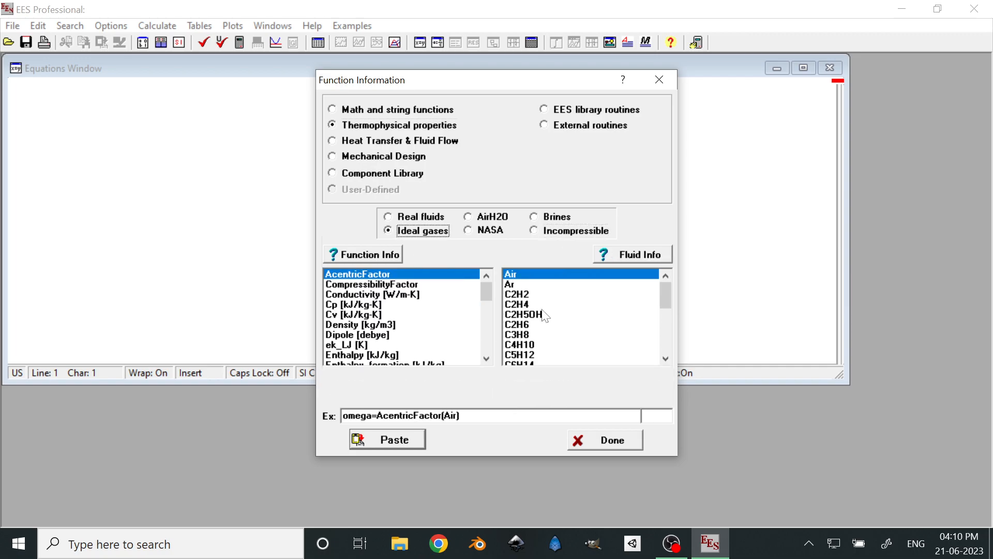
scroll(568, 344, down, 3)
scroll(567, 344, down, 2)
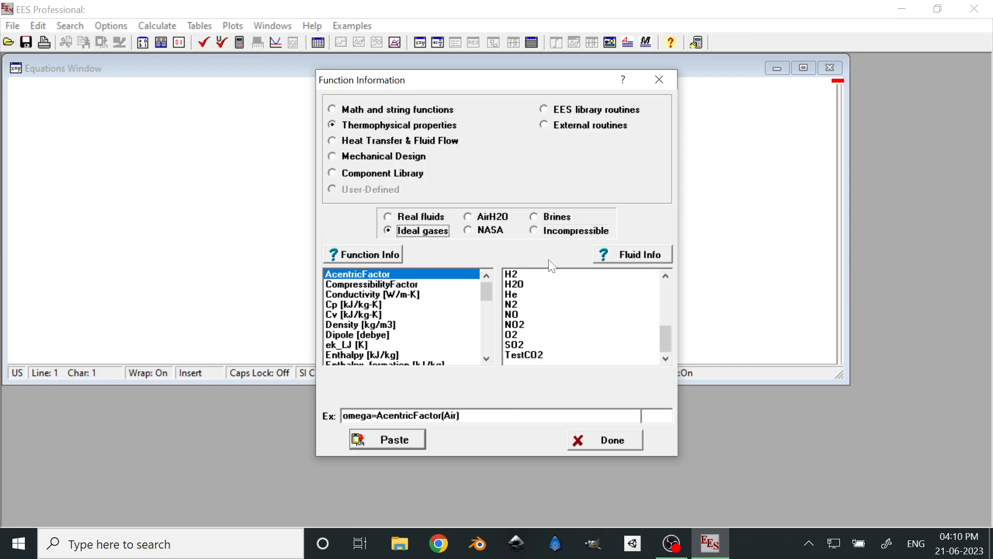
click(494, 219)
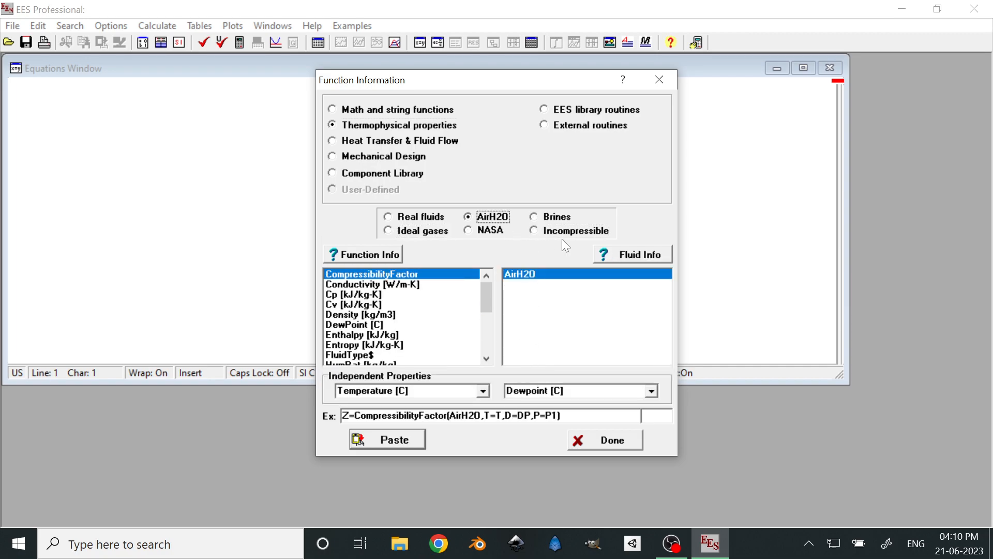
click(536, 217)
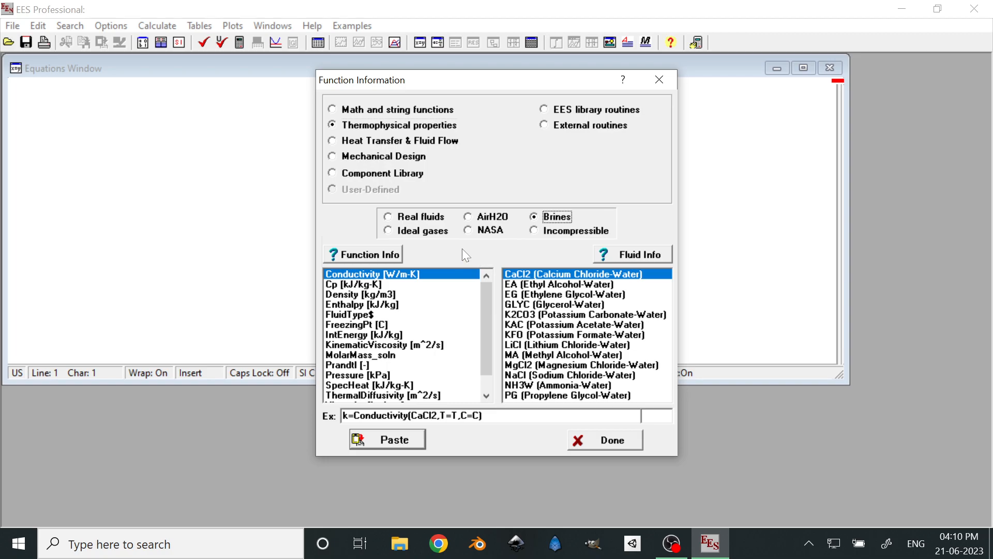
click(388, 217)
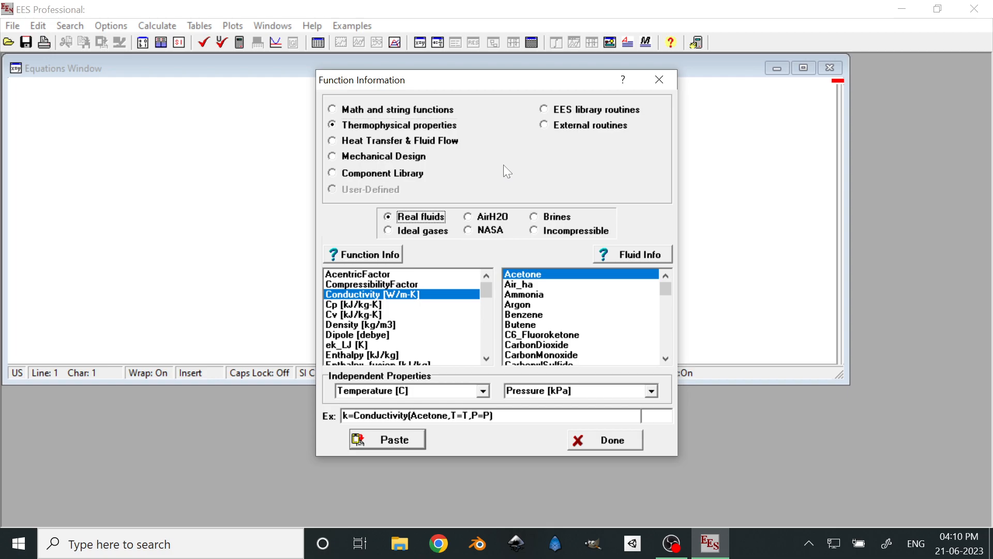
Review the available EES library routines and external routines in the function information
click(544, 109)
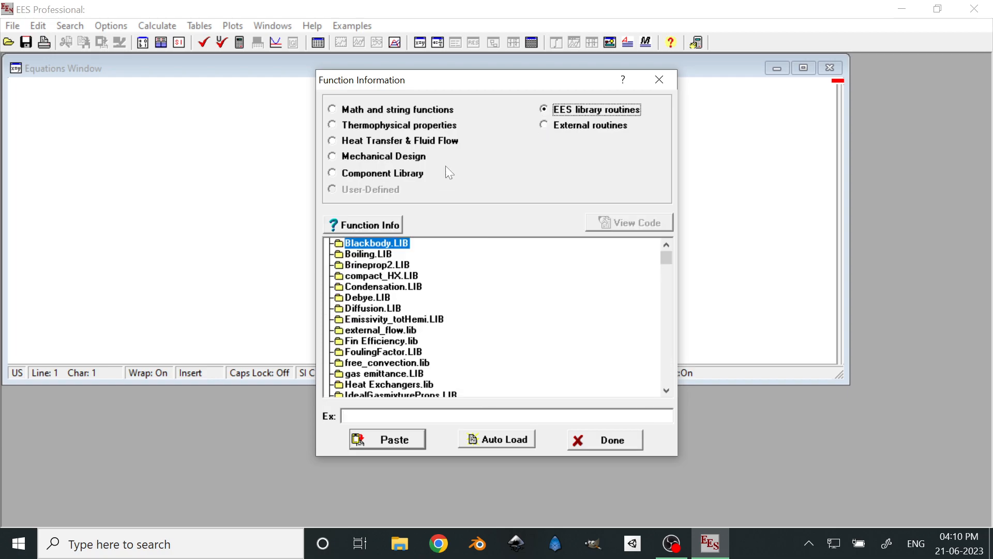
scroll(428, 309, down, 3)
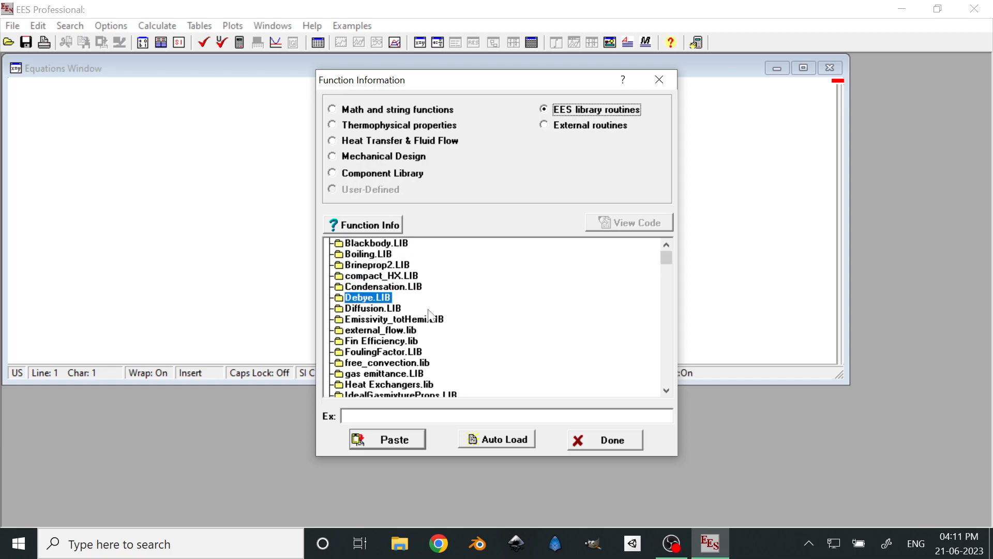
scroll(428, 309, up, 2)
scroll(429, 314, up, 2)
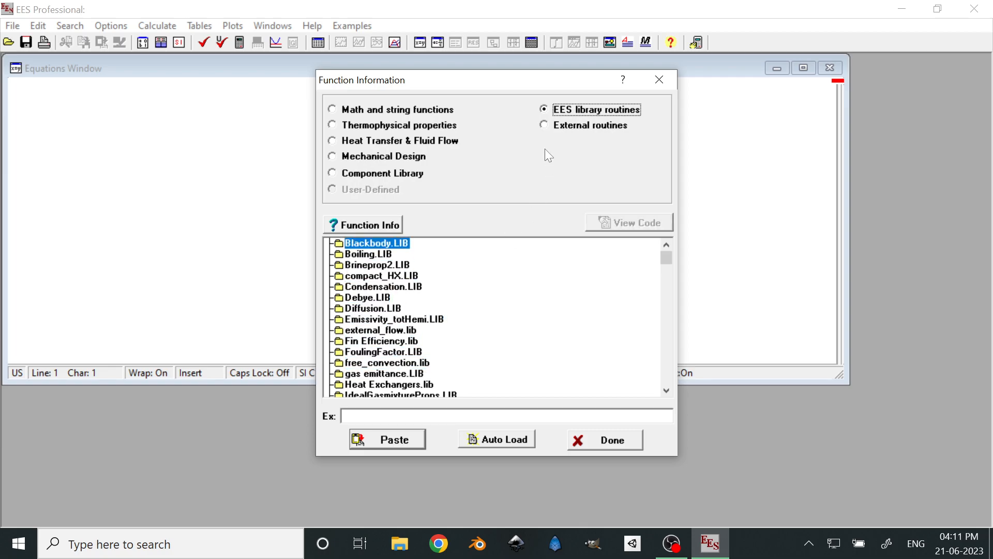
click(544, 126)
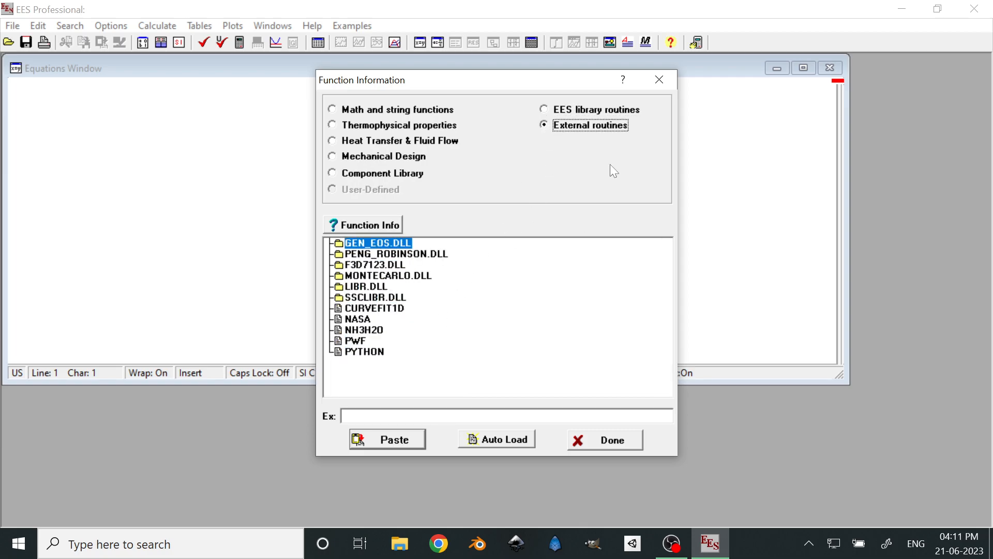
click(395, 388)
Examine the property functions offered for real fluids under thermophysical properties
click(332, 125)
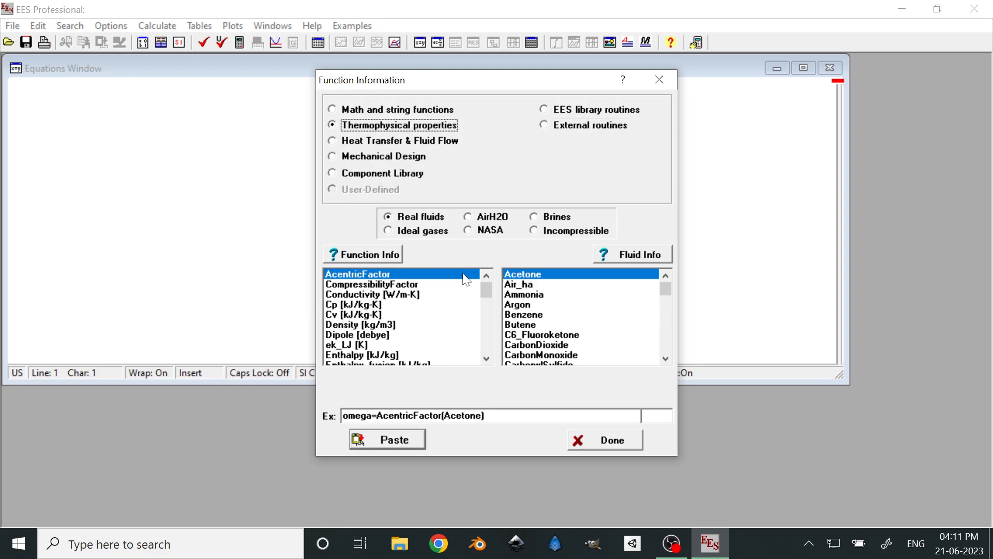
scroll(448, 339, down, 3)
scroll(440, 322, up, 1)
scroll(440, 322, up, 2)
scroll(421, 314, down, 3)
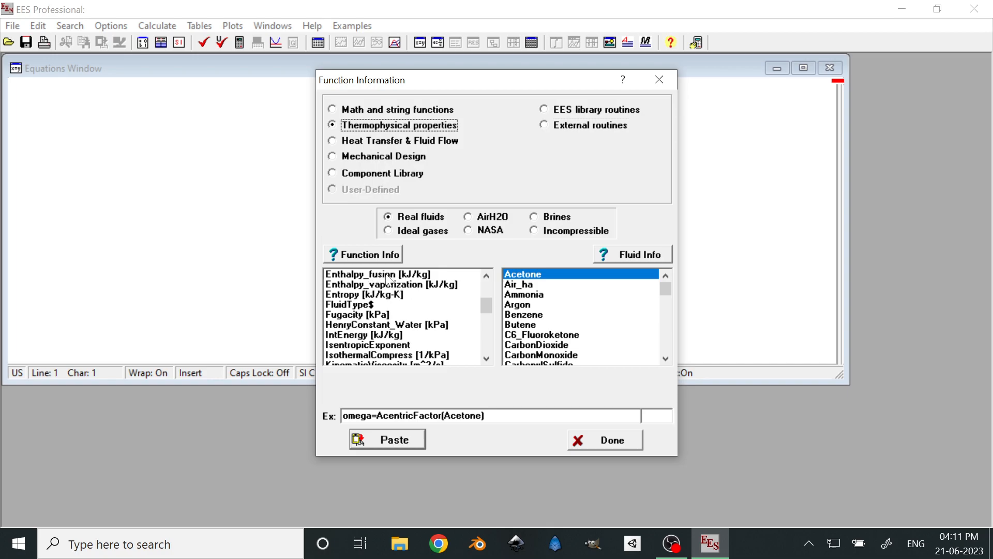
scroll(385, 287, down, 3)
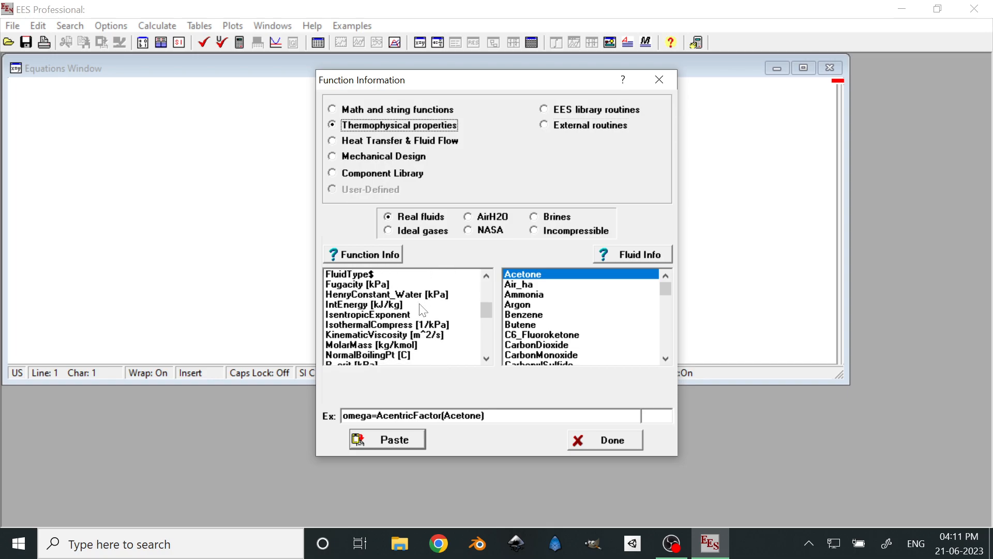
scroll(377, 300, up, 5)
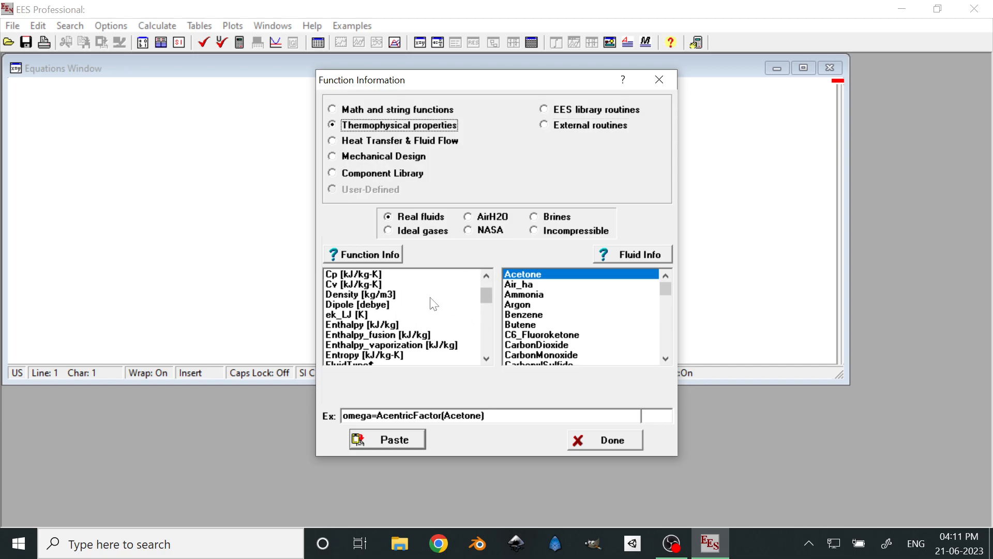
Examine the substances offered for real fluids under thermophysical properties
scroll(602, 304, down, 15)
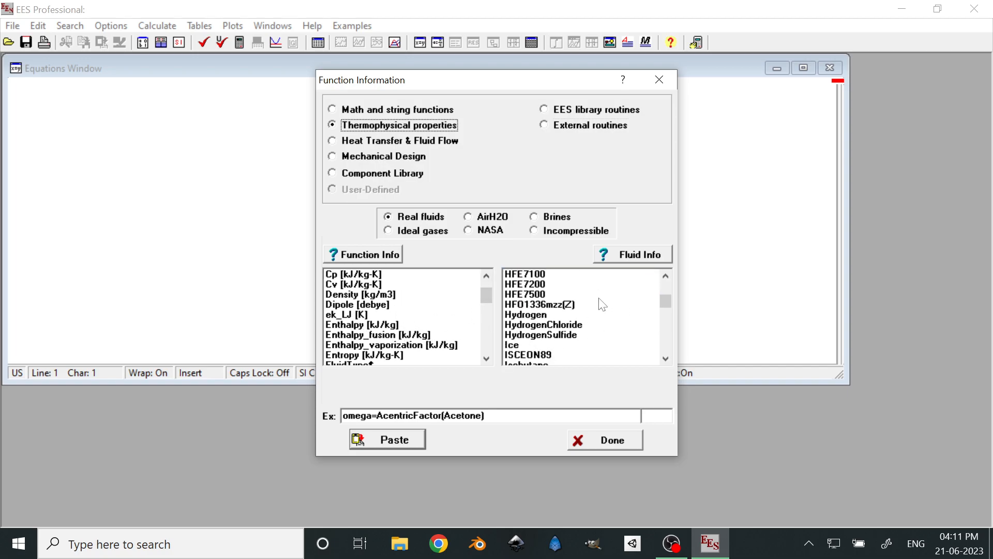
scroll(602, 304, down, 5)
scroll(603, 305, down, 5)
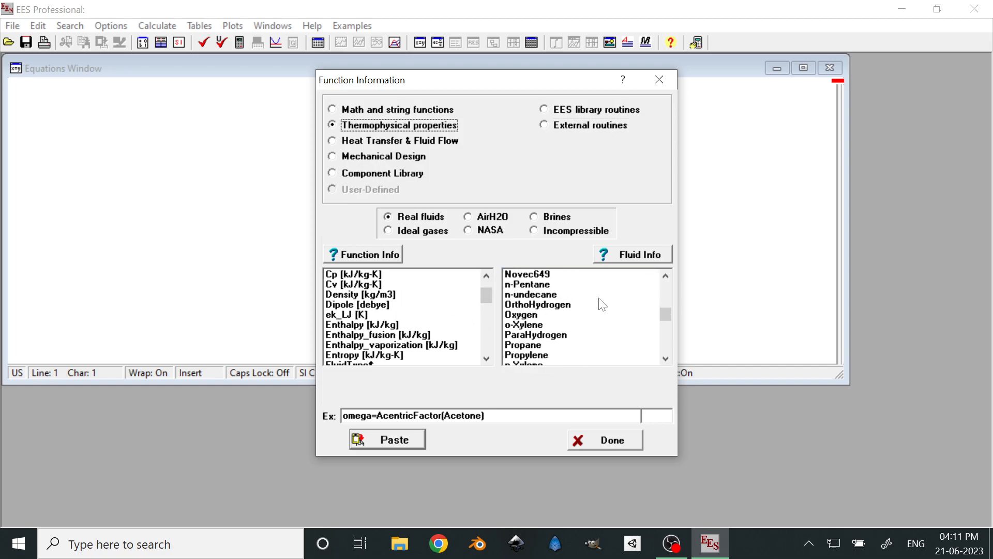
scroll(602, 304, down, 5)
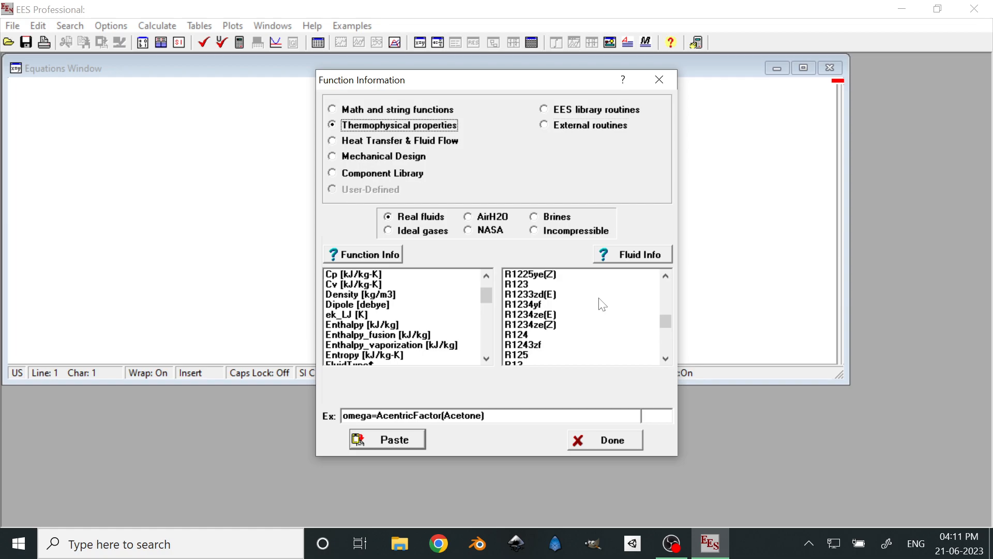
scroll(603, 304, up, 5)
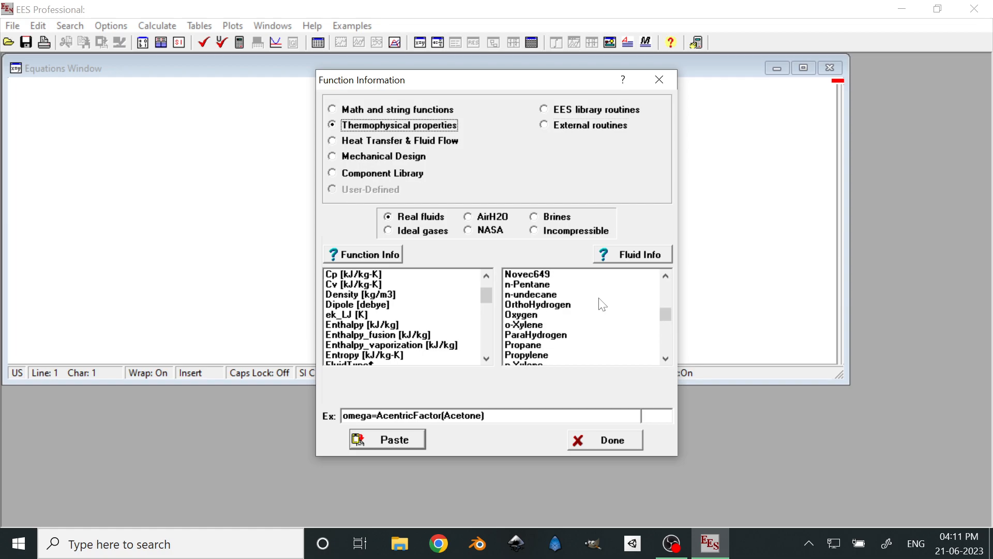
scroll(603, 304, up, 3)
scroll(603, 304, up, 15)
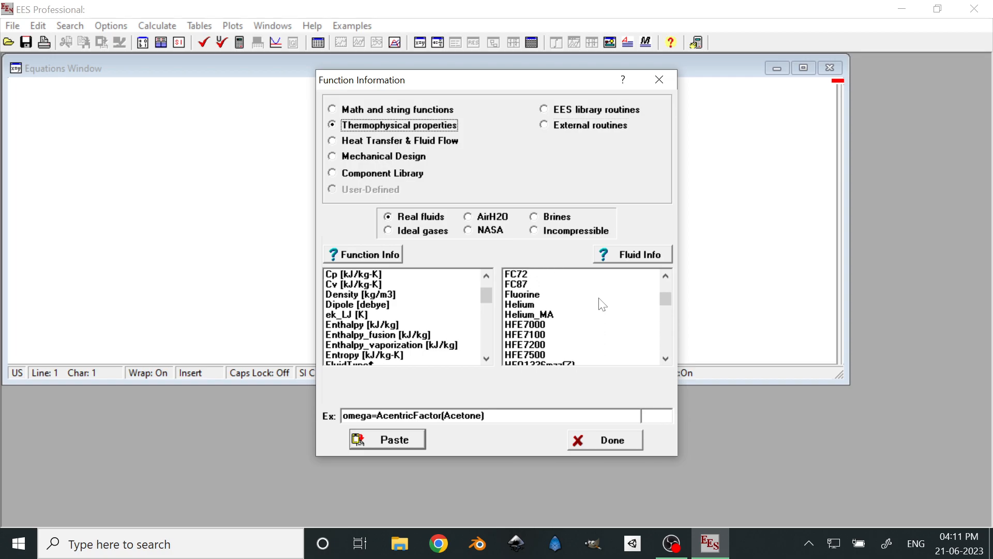
scroll(602, 304, up, 1)
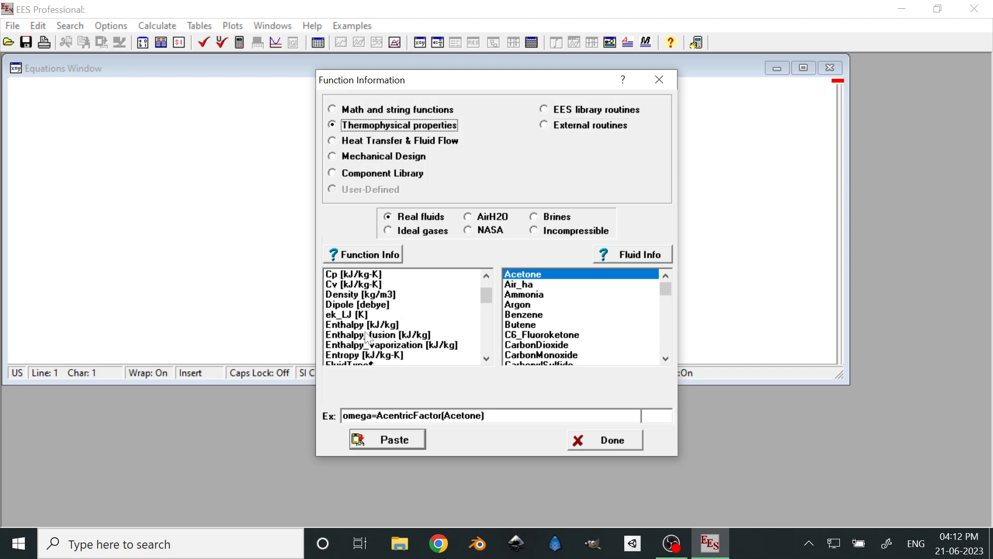
Choose the Enthalpy [kJ/kg] function for the real fluid Methane
scroll(373, 340, down, 1)
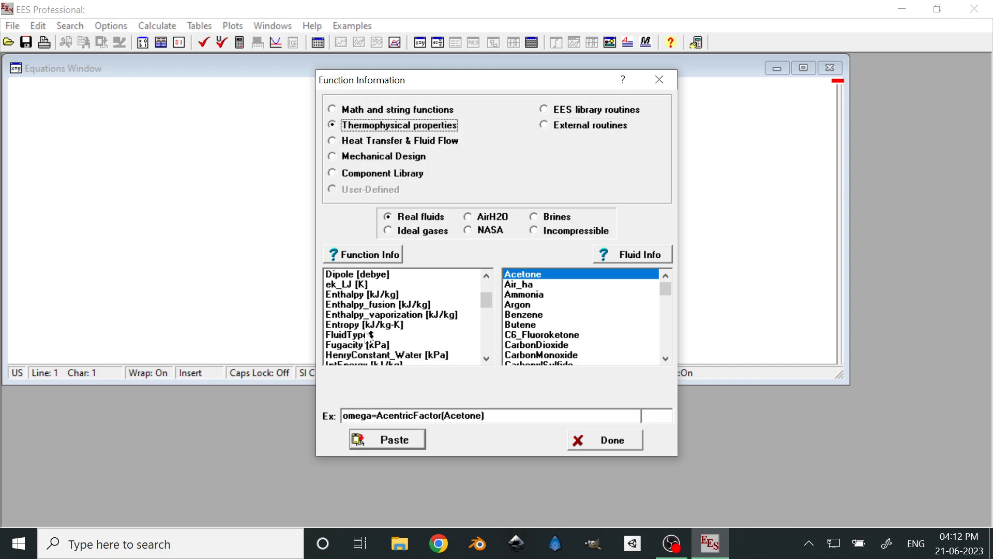
click(368, 294)
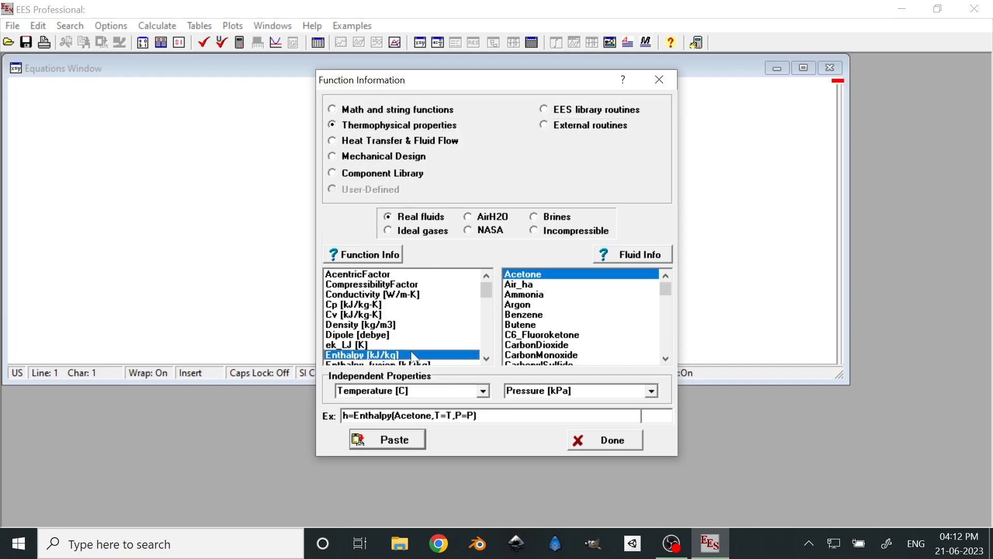
scroll(547, 322, down, 8)
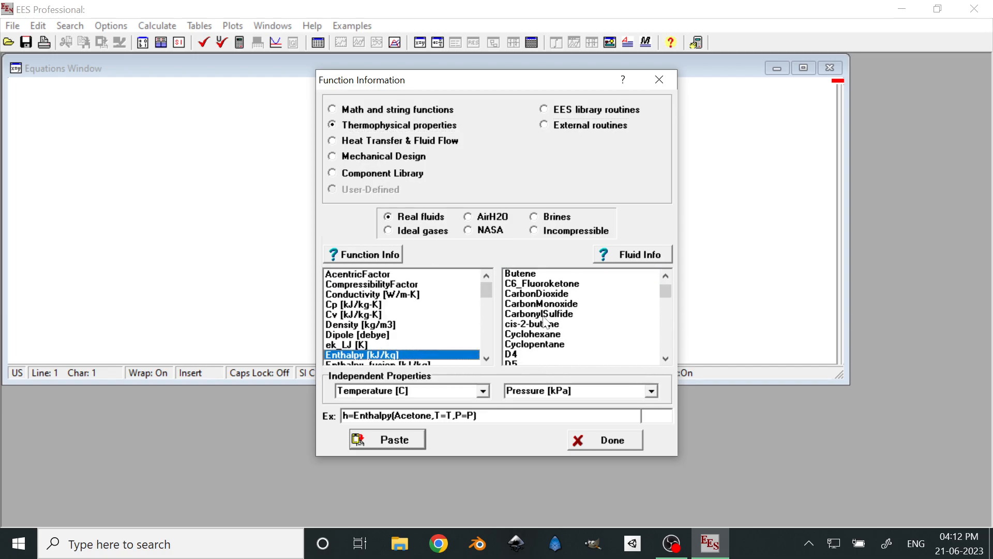
scroll(543, 322, down, 5)
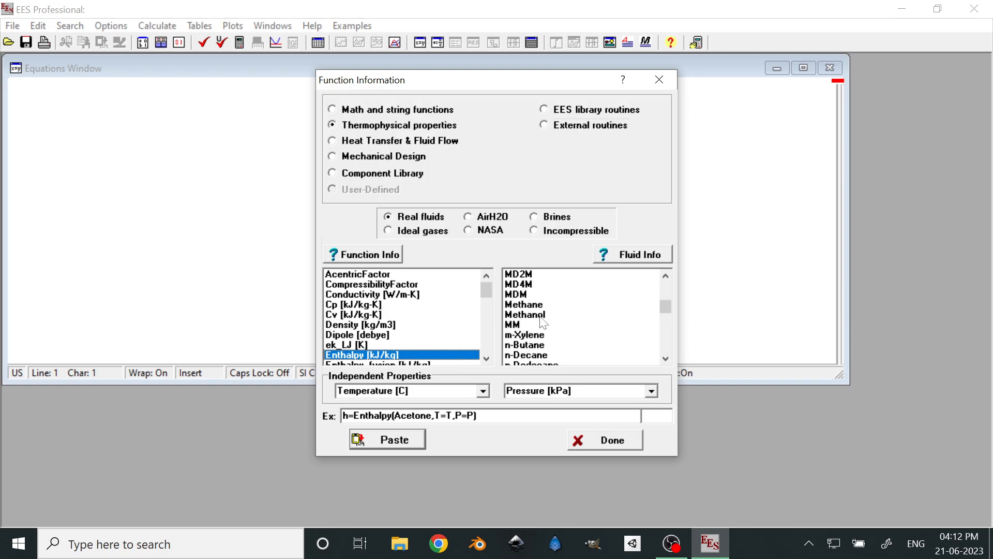
click(549, 305)
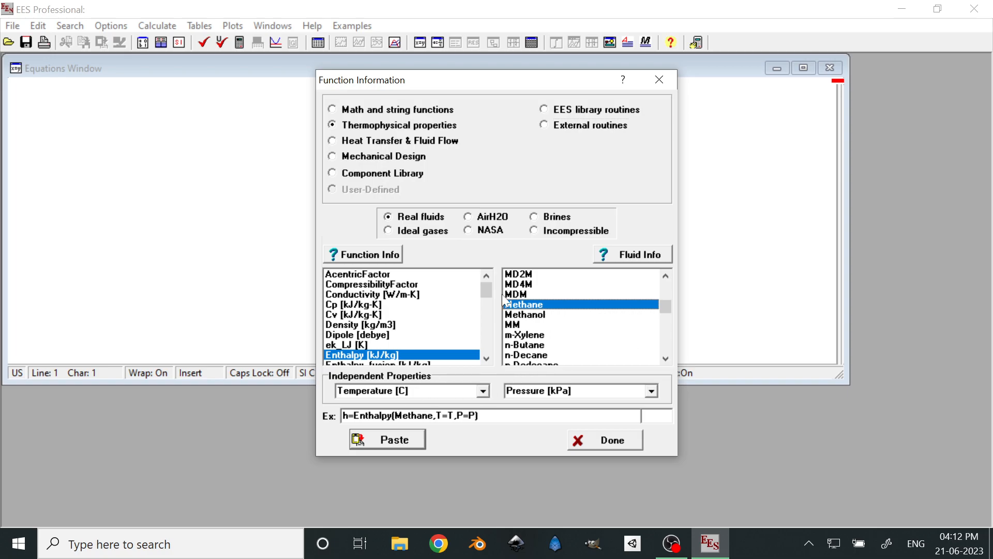
Review the independent property options for methane enthalpy and choose Temperature [C] and Pressure [kPa]
scroll(385, 332, down, 1)
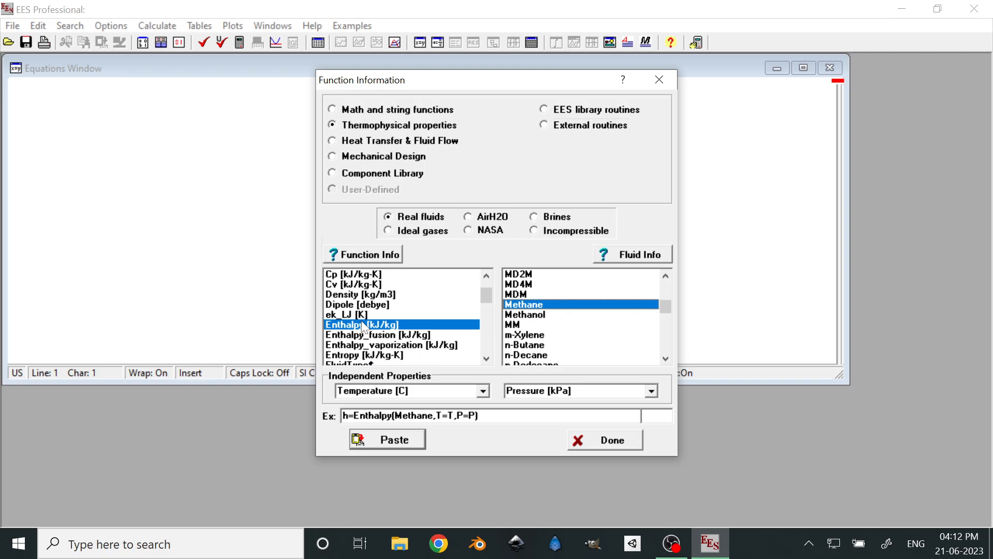
click(483, 391)
click(483, 392)
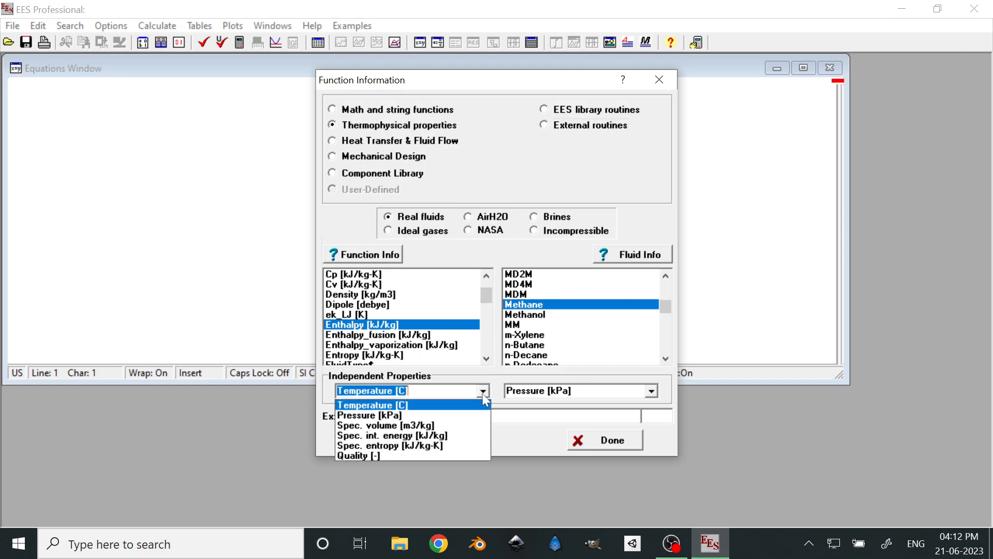
click(485, 395)
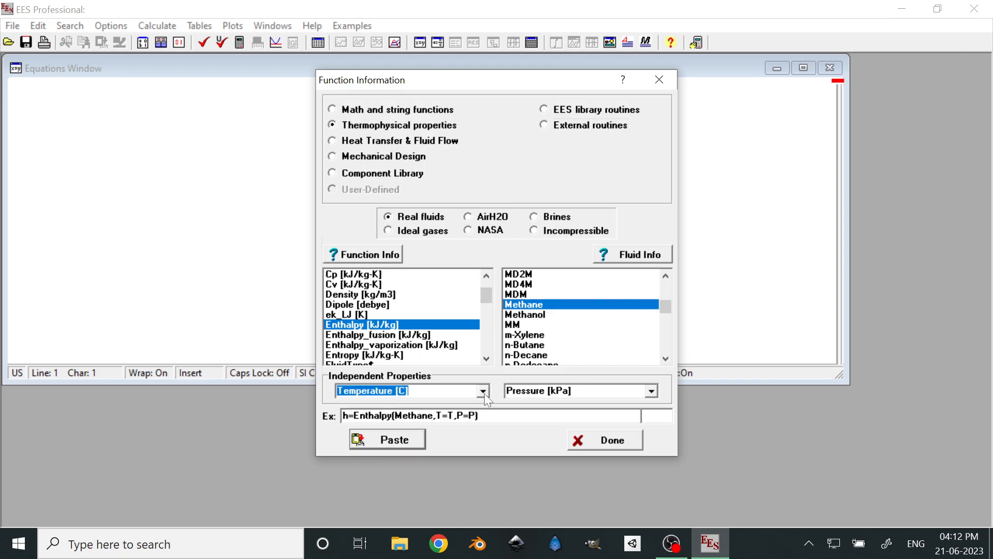
click(653, 390)
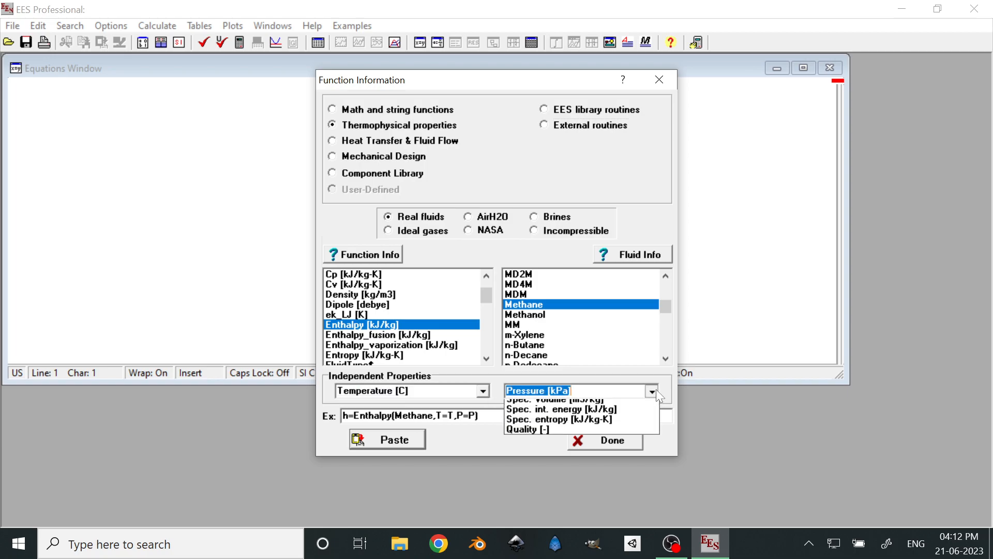
click(652, 388)
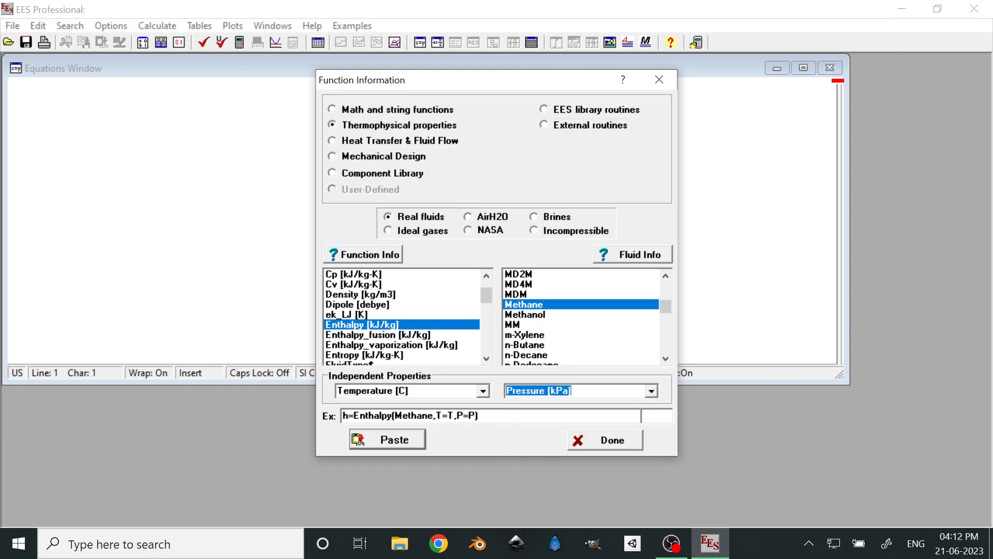
click(485, 390)
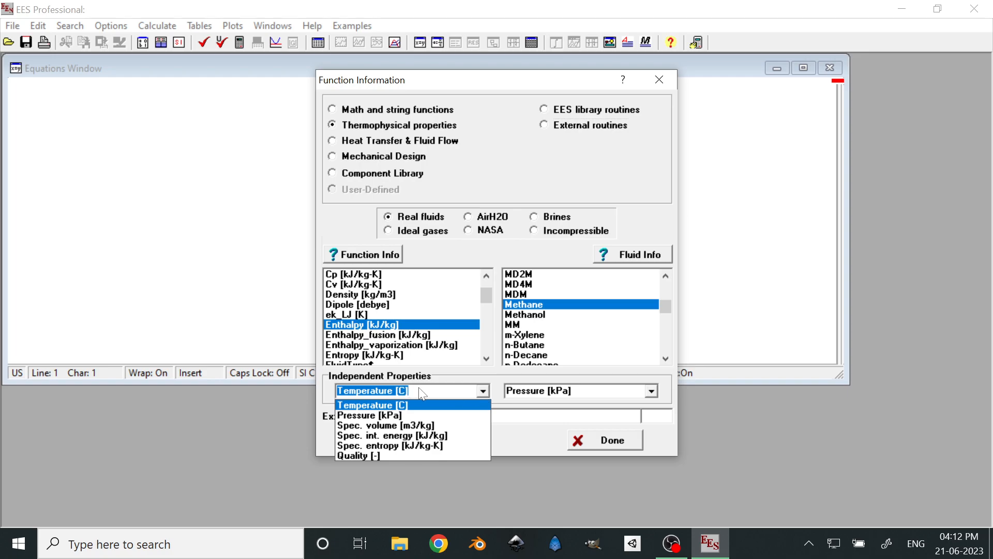
click(382, 405)
click(651, 391)
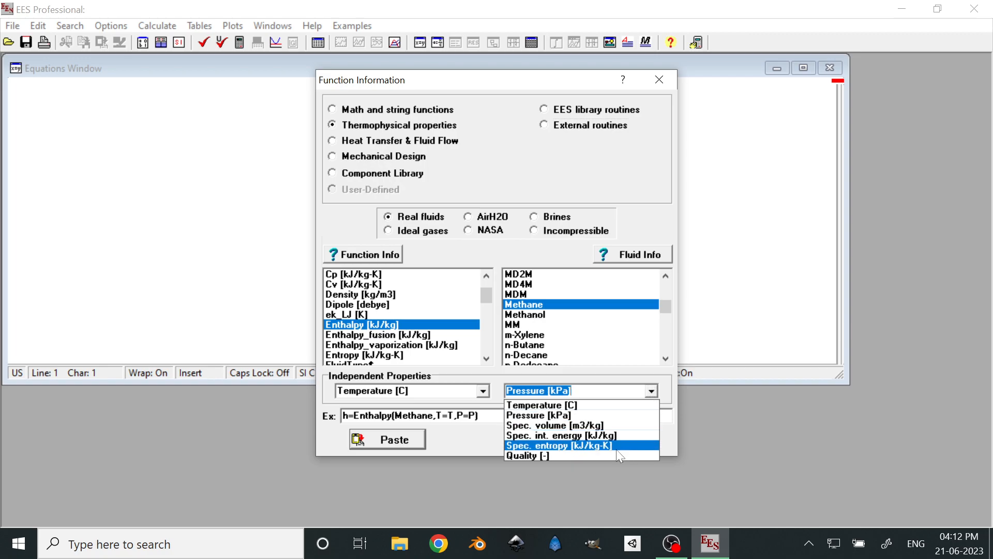
click(553, 416)
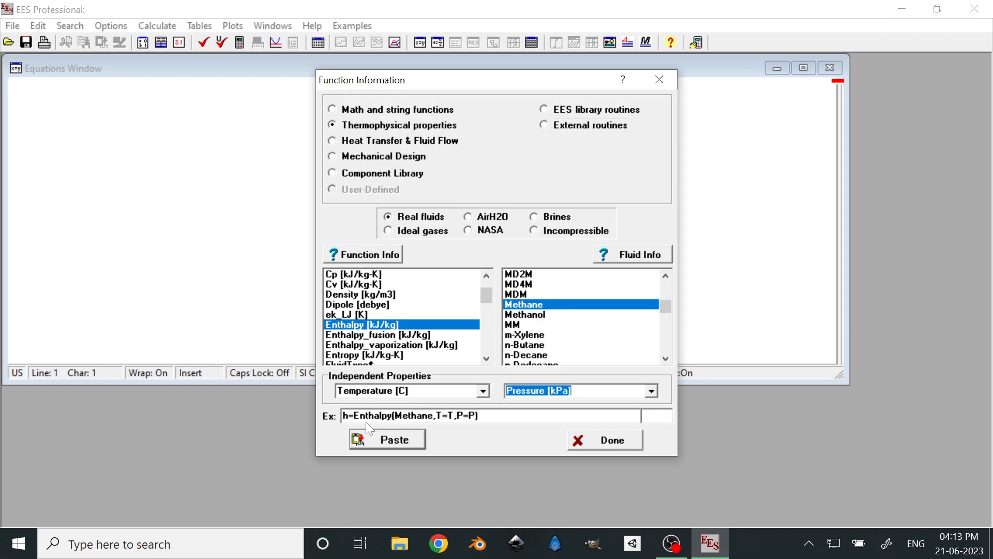
Paste the example h=Enthalpy(Methane,T=T,P=P) from the function information into the Equations Window
drag(483, 417, 333, 420)
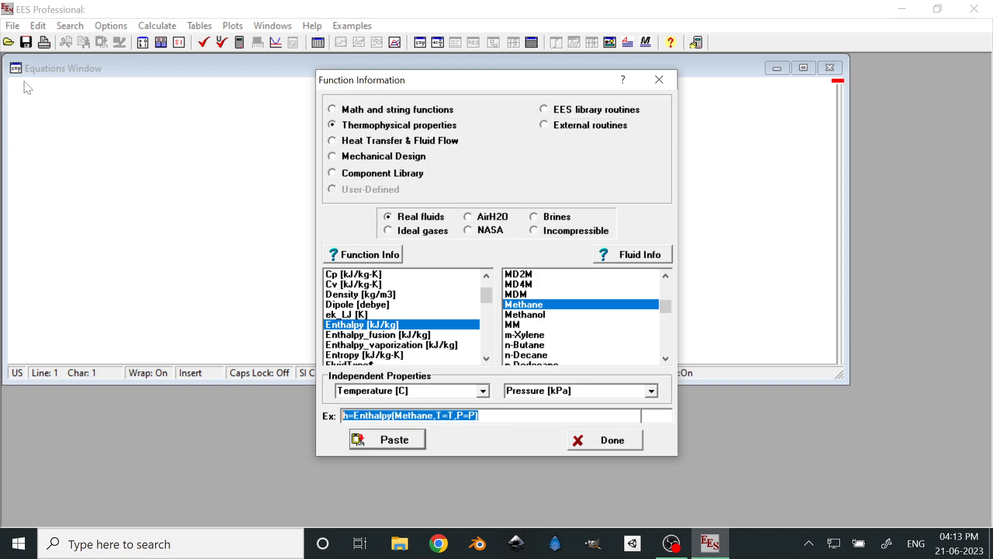
click(508, 418)
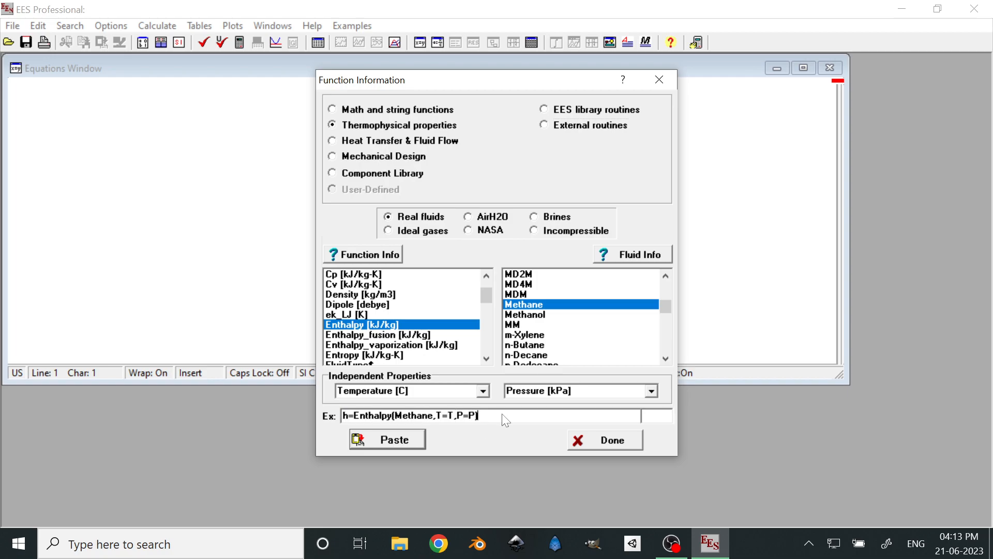
click(406, 445)
click(27, 92)
click(17, 94)
key(End)
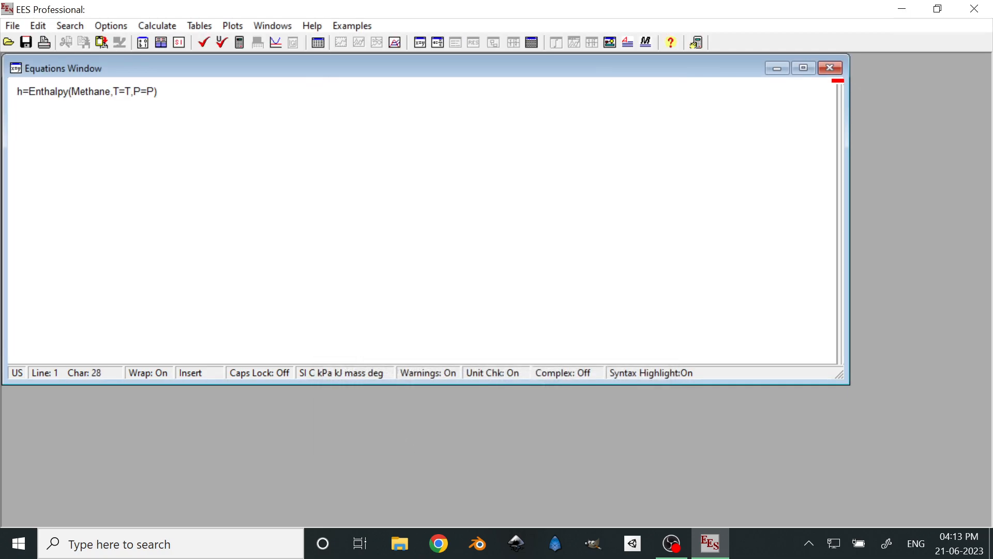
Begin a generic syntax line below the methane enthalpy equation with h=<property>(
key(Home)
key(End)
text(h=)
text(e)
key(BackSpace)
text(property>)
text(<)
key(BackSpace)
key(Left)
key(Left)
key(Left)
key(Left)
key(Left)
key(Left)
key(Left)
text(<)
key(Right)
key(Right)
key(Right)
key(Right)
key(Right)
key(Right)
key(Right)
key(Right)
key(Right)
text((<f)
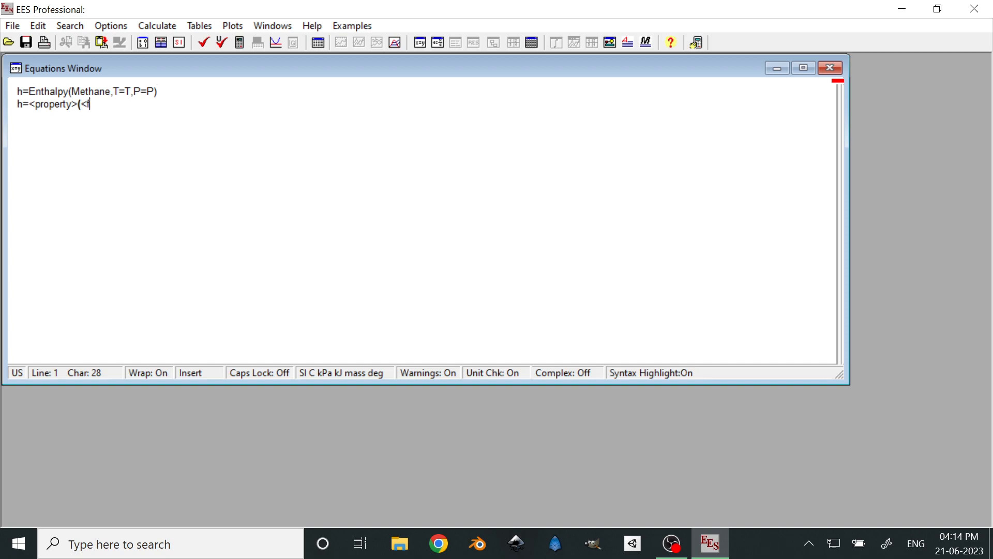
text(luid>,<variable1>)
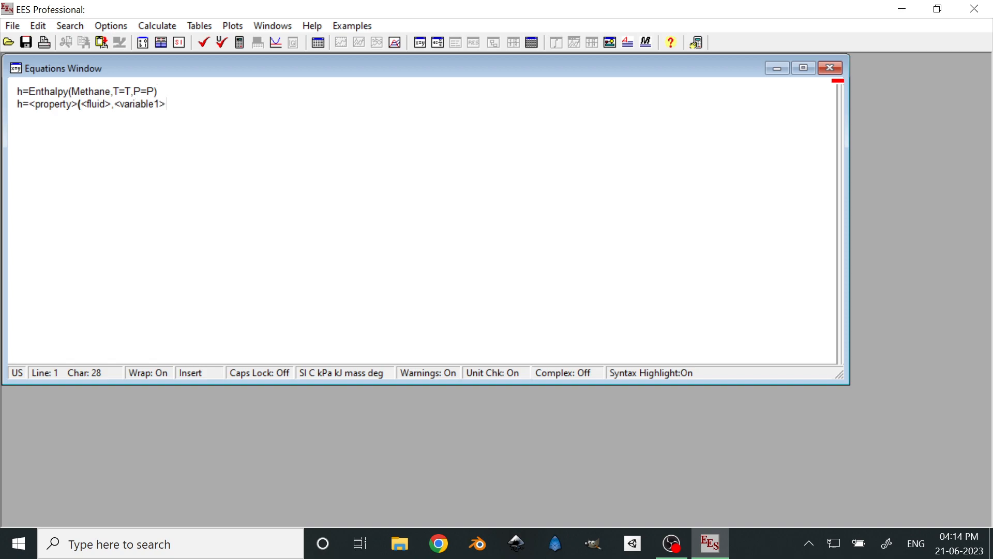
Duplicate the <variable1> argument as <variable2>, separate the two with a comma and close the parenthesis
key(shift+Left)
key(shift+Left)
key(shift+Left)
key(shift+Left)
key(shift+Left)
key(shift+Left)
key(shift+Left)
key(shift+Left)
key(shift+Left)
key(shift+Left)
key(shift+Left)
key(ctrl+c)
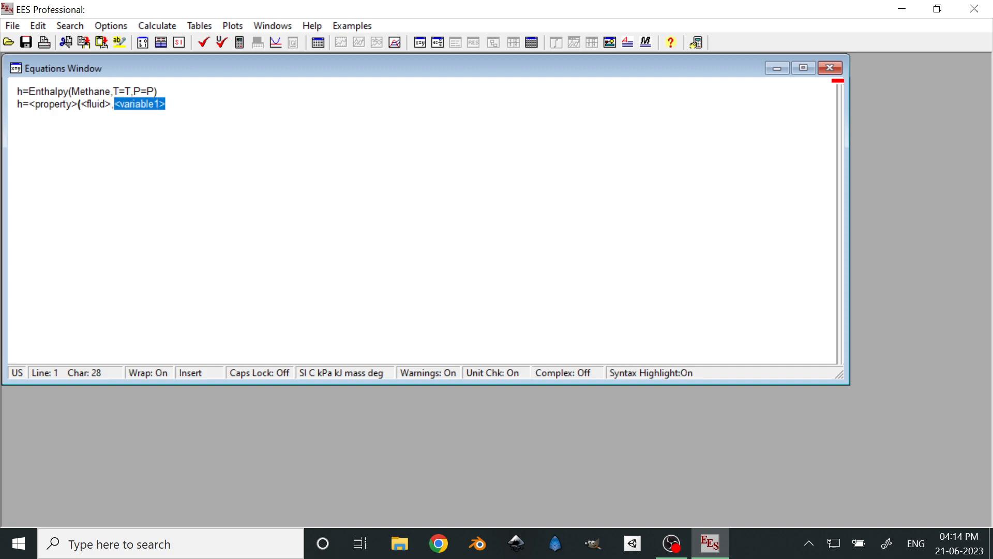
key(Right)
key(ctrl+v)
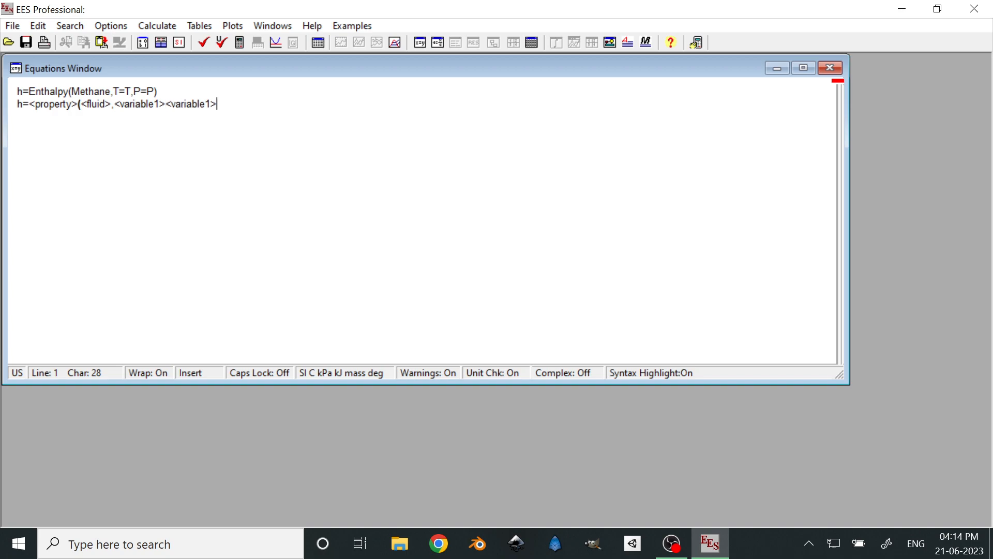
key(Left)
key(BackSpace)
text(2)
key(Left)
key(Left)
key(Left)
key(Left)
key(Left)
key(Left)
key(Left)
key(Left)
key(Left)
key(Left)
text(,)
click(220, 104)
text())
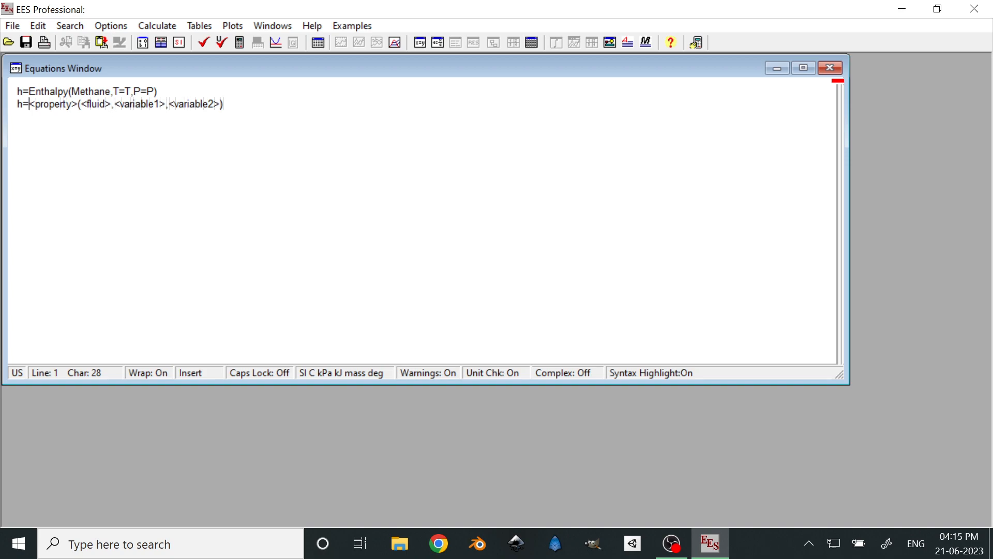
Try p as the left-hand variable of the generic syntax line, and restore h
click(18, 104)
text(p)
key(BackSpace)
text(h)
Insert a blank line above the methane enthalpy equation and place the cursor on it
click(17, 91)
key(Return)
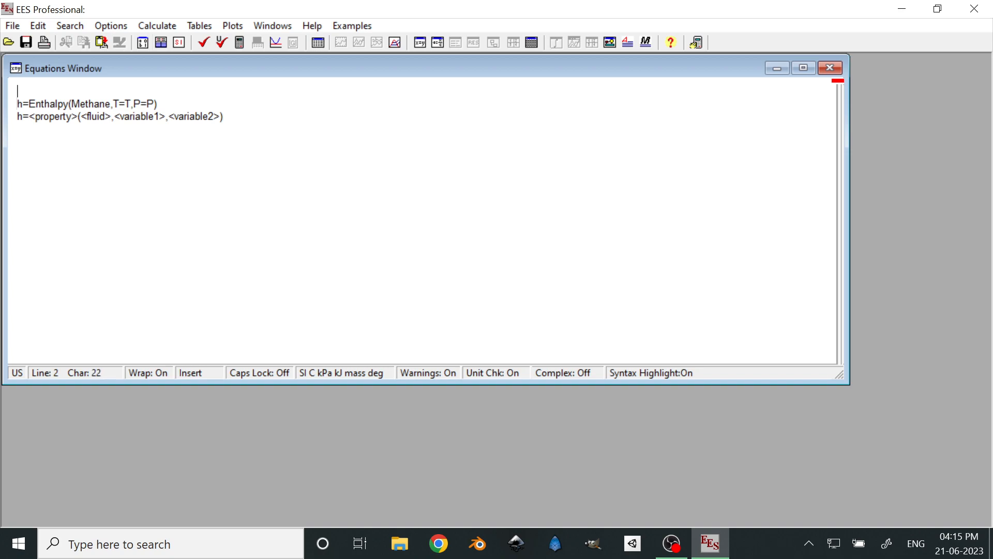
drag(119, 105, 132, 105)
click(128, 105)
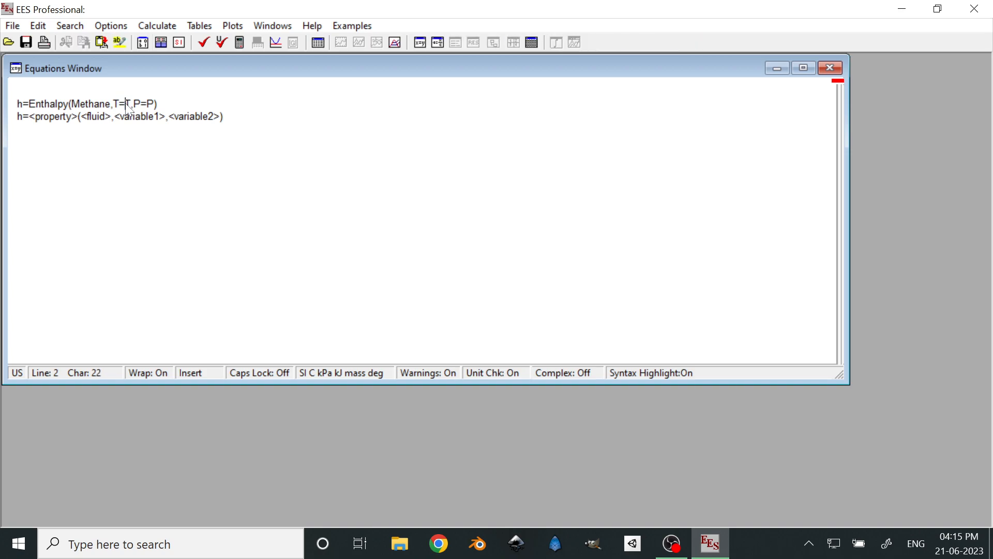
click(19, 91)
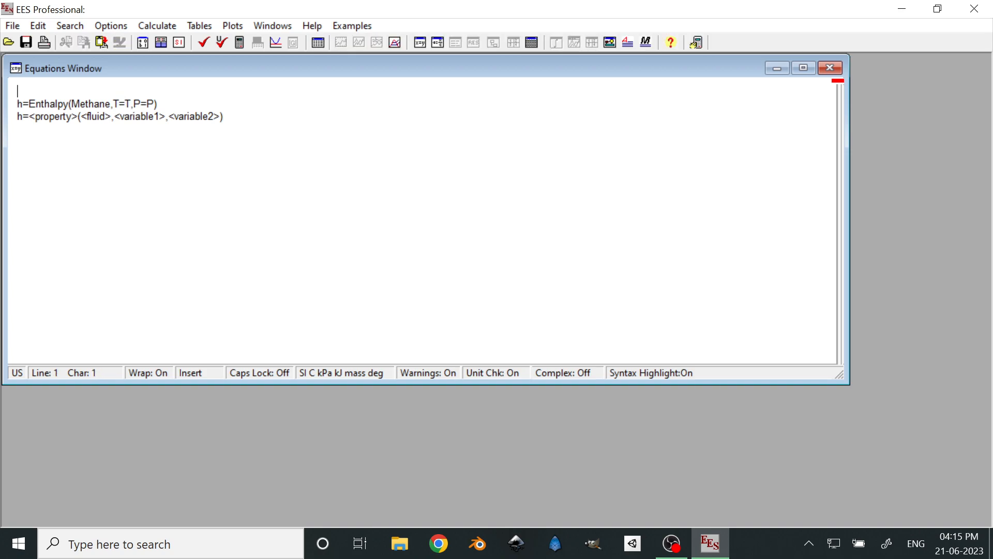
Define t1=40 and p1=100 on separate lines above the methane enthalpy equation
text(t1=)
text(40)
key(Return)
text(p11)
key(BackSpace)
text(=)
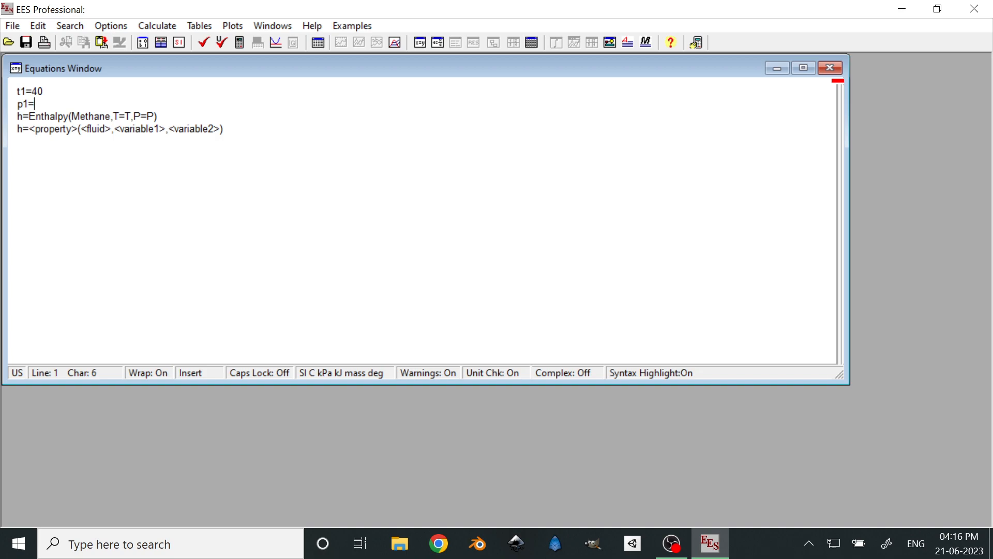
text(100)
Use t1 as the temperature and p1 as the pressure in the methane enthalpy equation's arguments
key(Left)
key(Left)
key(Left)
key(Left)
key(Up)
key(BackSpace)
text(t1)
key(BackSpace)
text(p1)
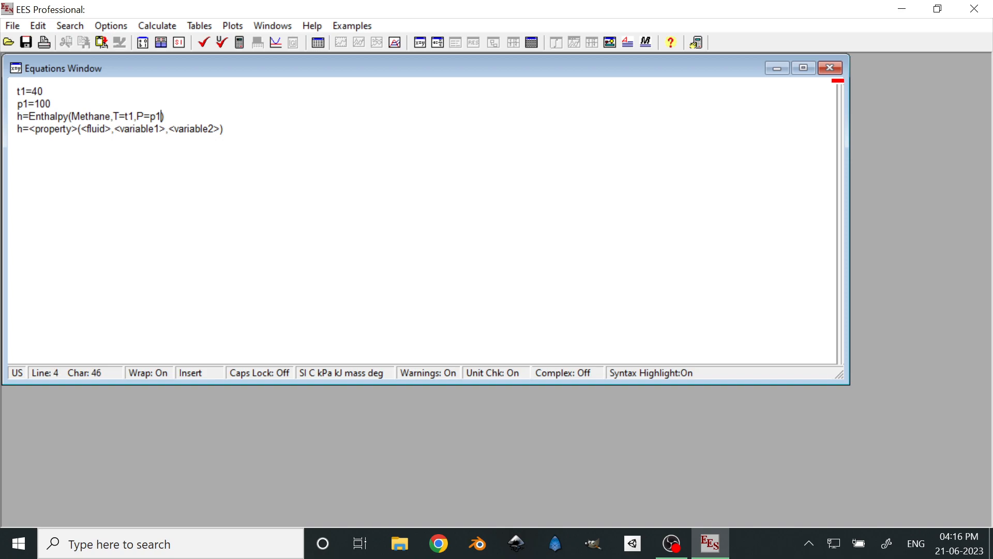
Turn the generic property syntax line into a comment by enclosing it in double quotes
drag(224, 129, 23, 133)
click(23, 133)
text(")
key(End)
text(")
key(Up)
key(Down)
key(Down)
key(End)
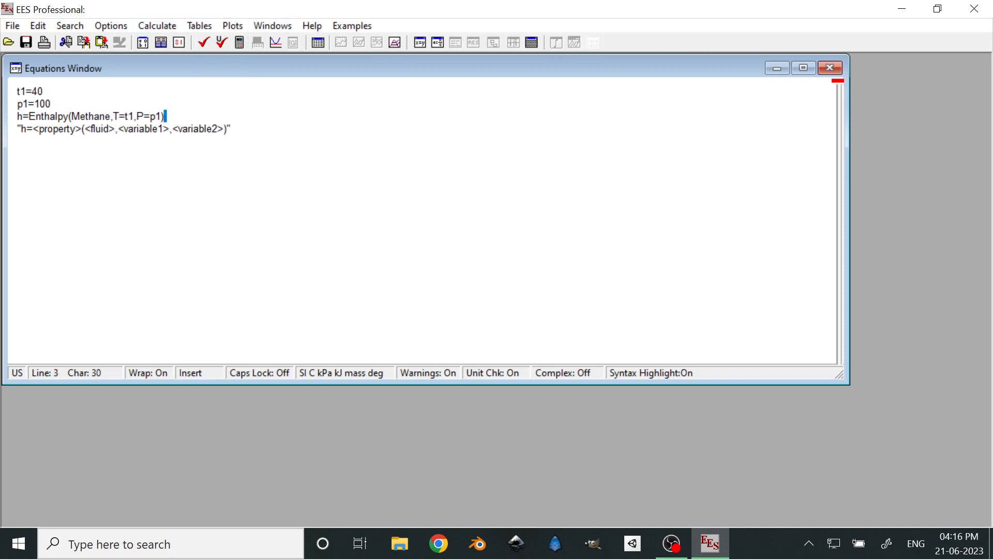
key(ctrl+shift+Home)
key(Down)
key(End)
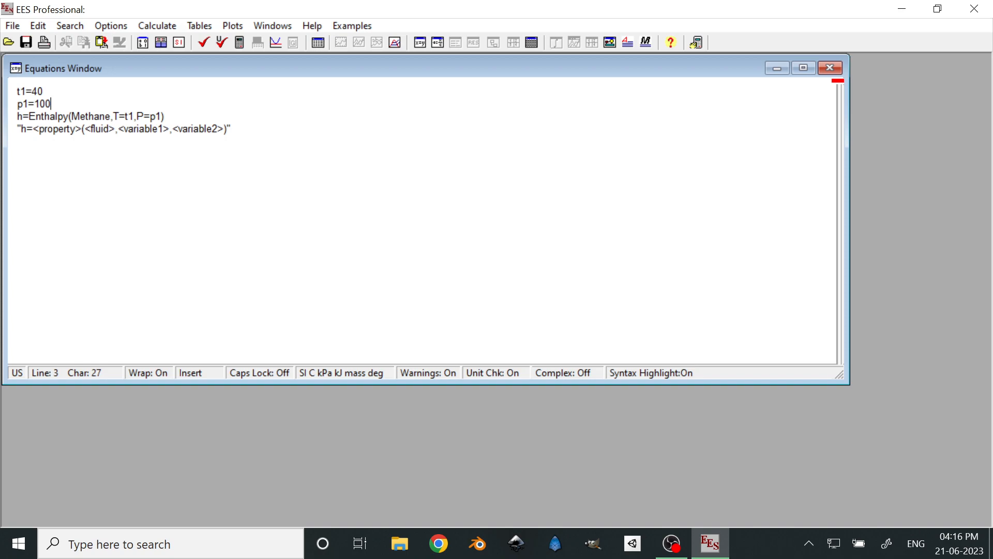
key(Up)
key(Down)
key(Home)
drag(231, 129, 16, 129)
click(76, 129)
Check and format the equations for syntax errors, and dismiss the report
click(168, 26)
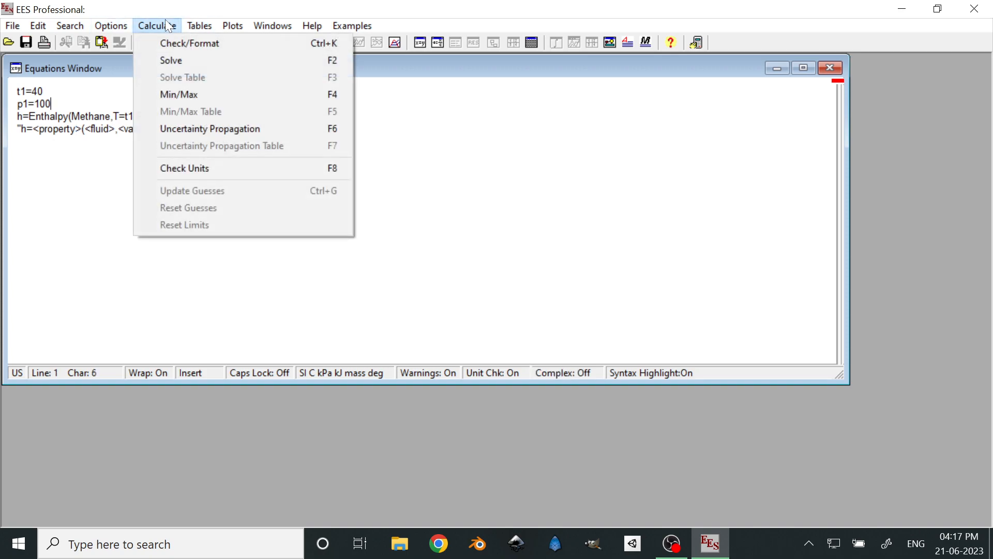
click(188, 43)
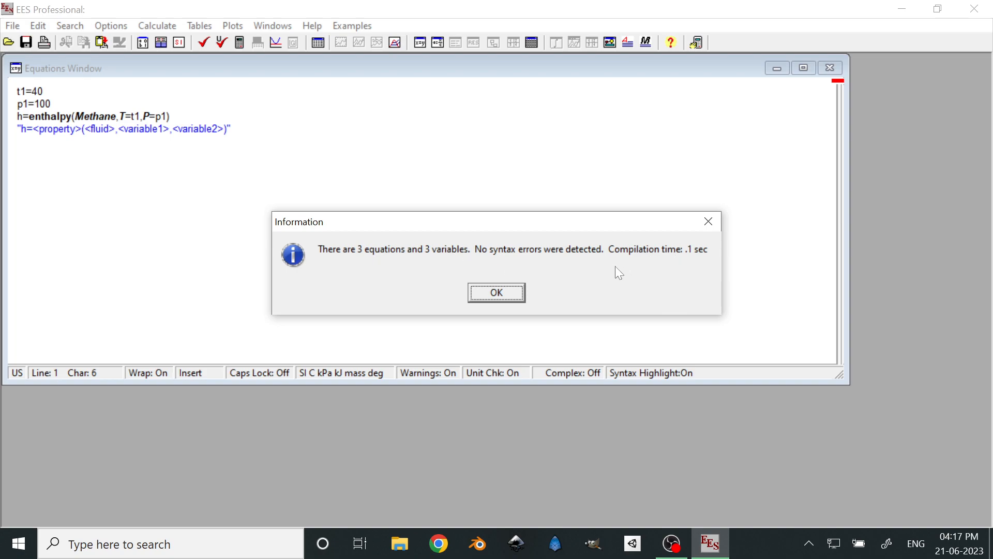
click(498, 293)
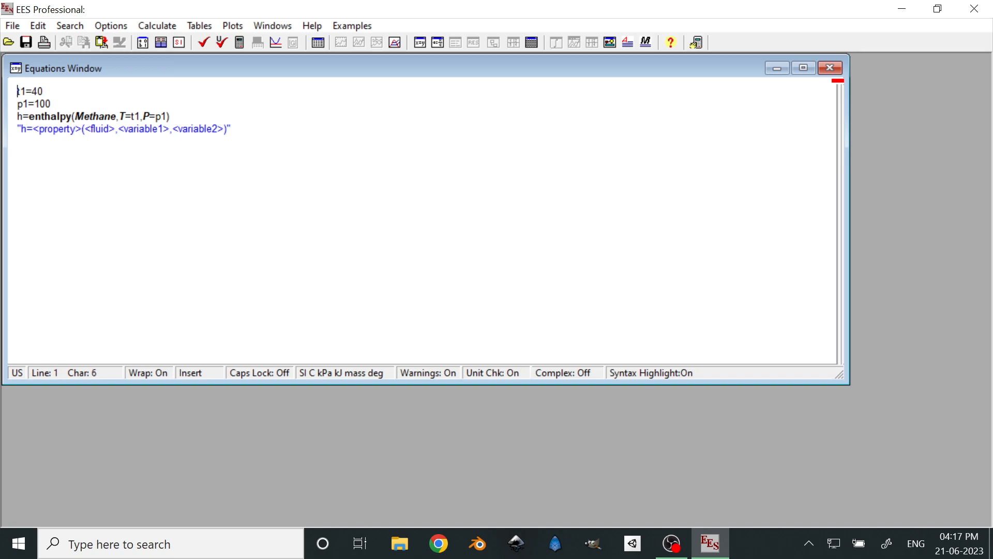
Solve the equations and move the Solution window aside so the equations stay readable
click(169, 21)
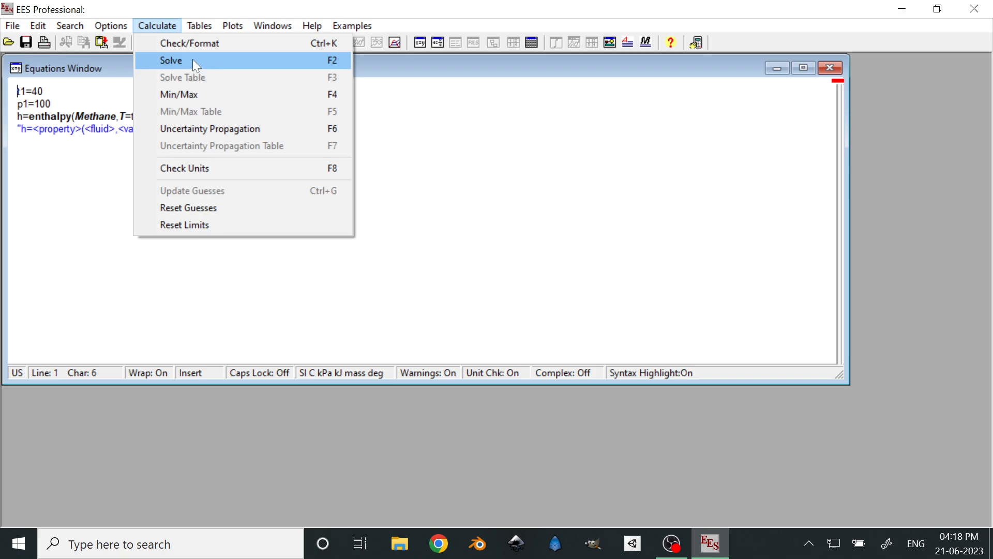
click(182, 67)
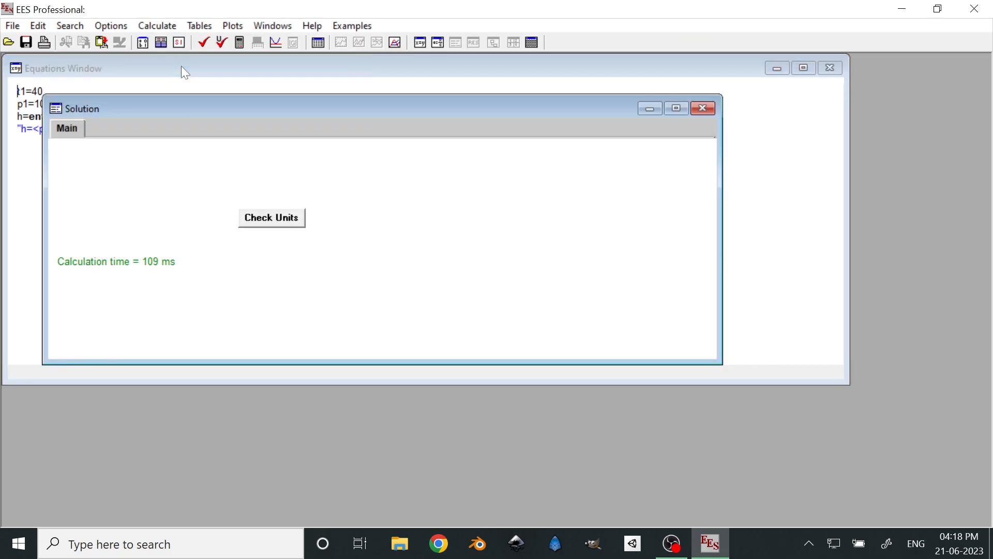
drag(228, 113, 439, 76)
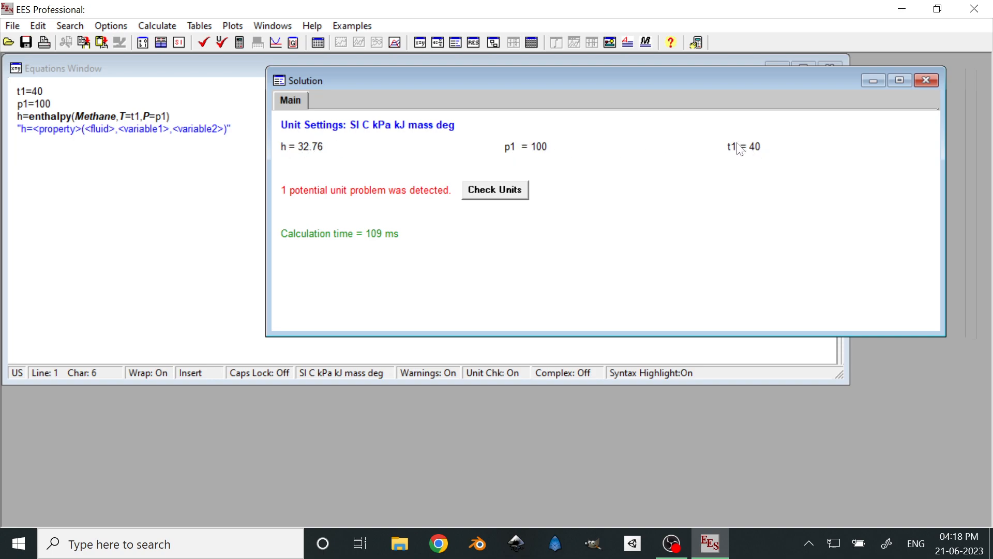
drag(487, 82, 507, 130)
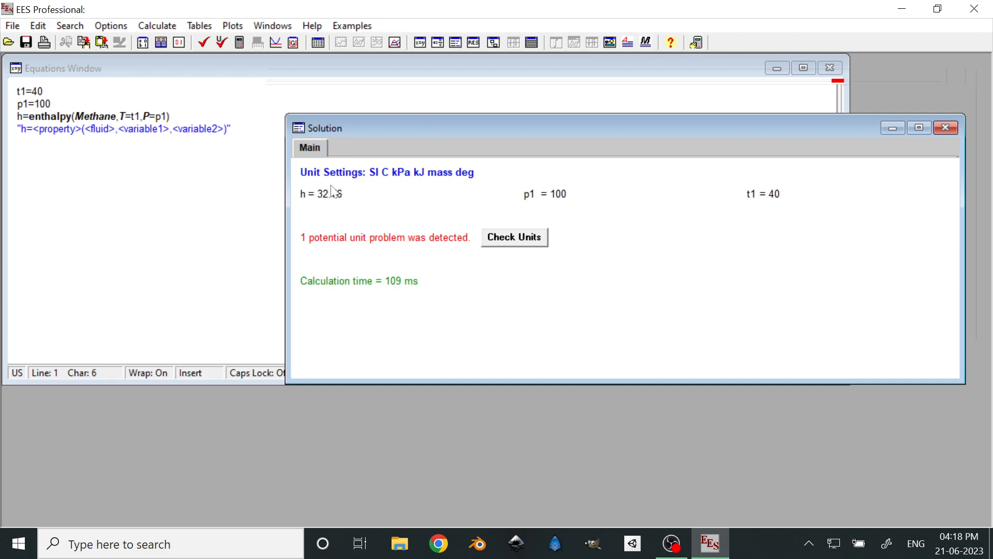
Look up the units of enthalpy, temperature and pressure in the function information for real fluids
click(112, 26)
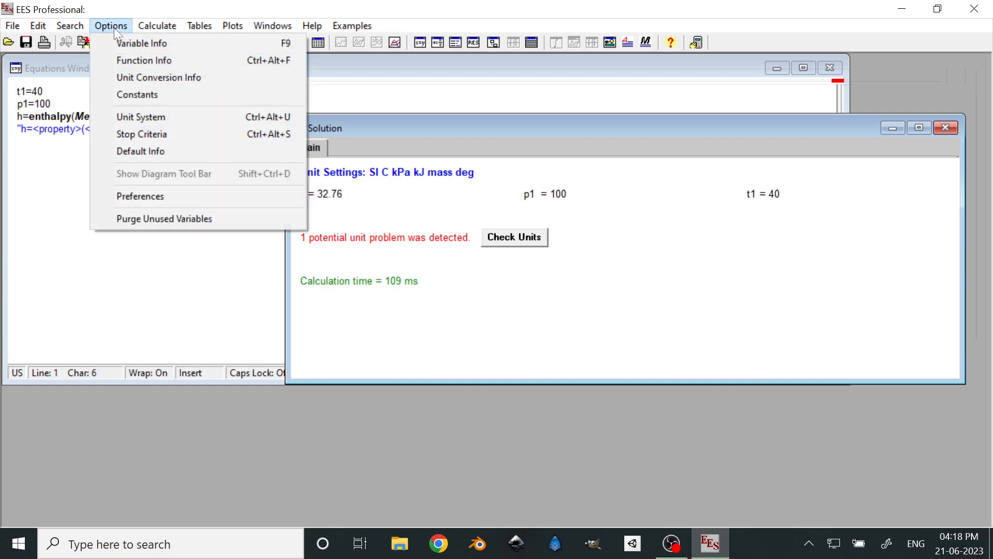
click(126, 60)
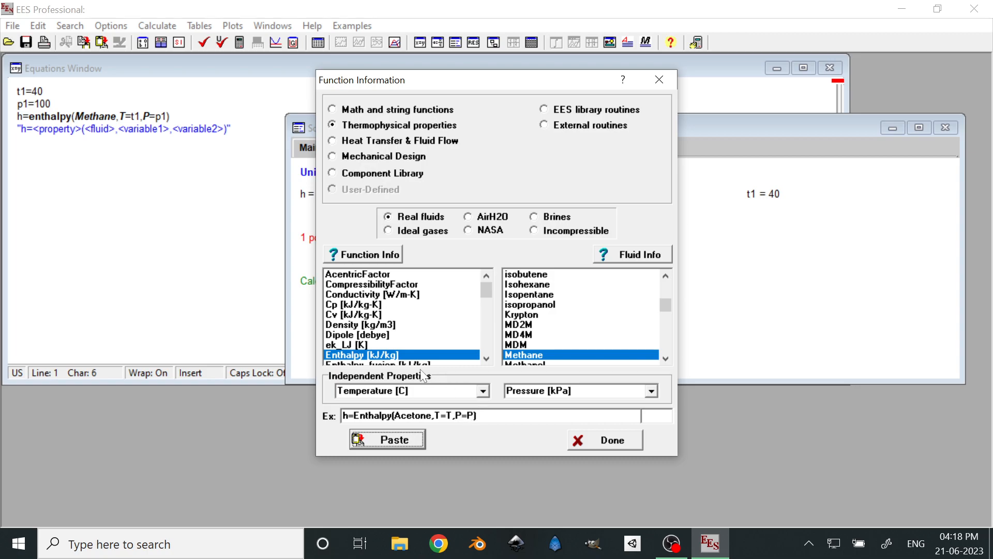
scroll(403, 338, down, 3)
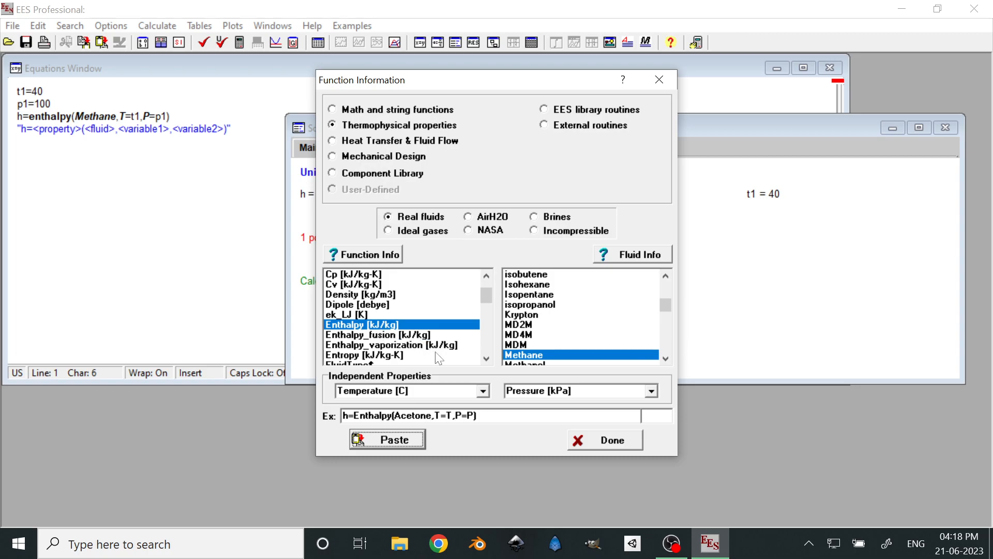
click(588, 436)
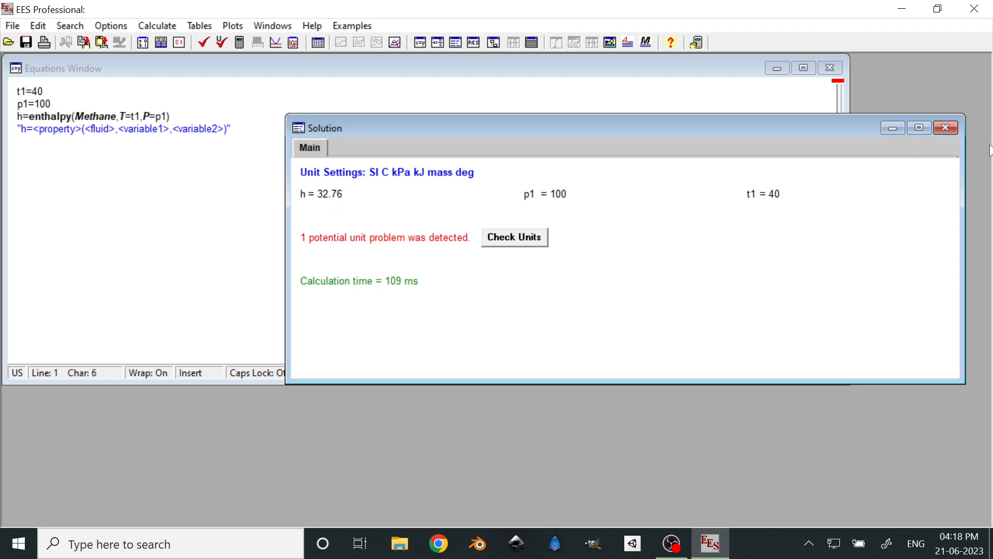
Close the solution and set the units of h to kJ/kg in the variable information
click(937, 129)
click(111, 26)
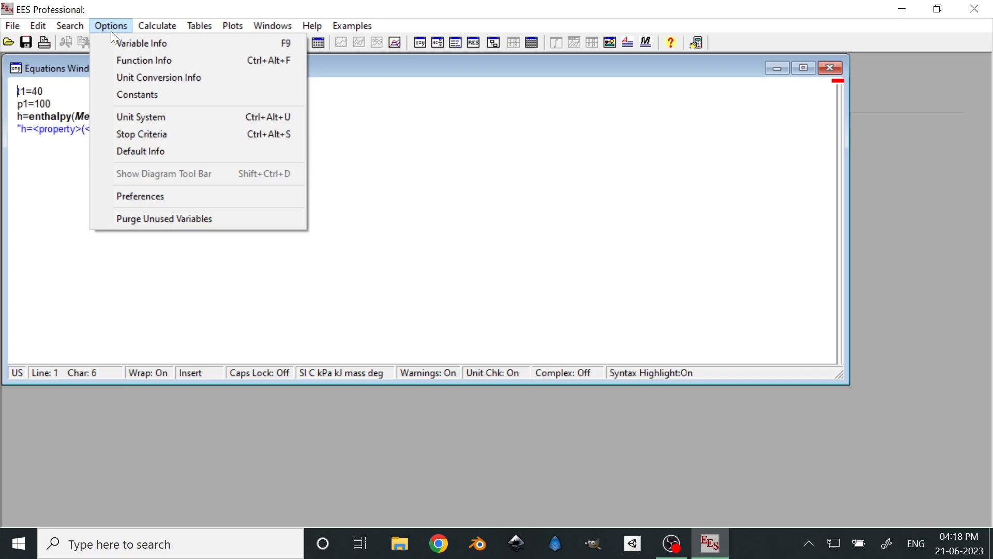
click(117, 43)
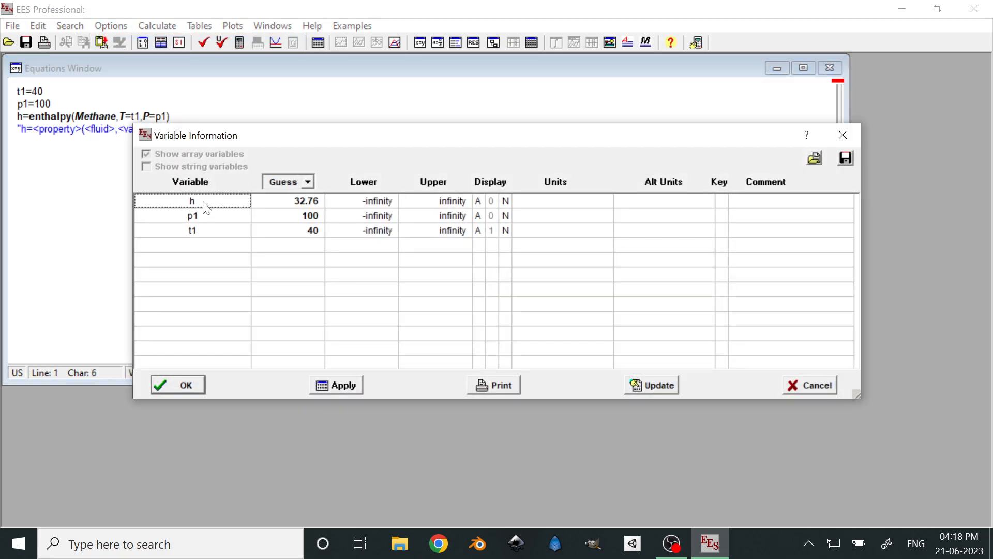
click(552, 200)
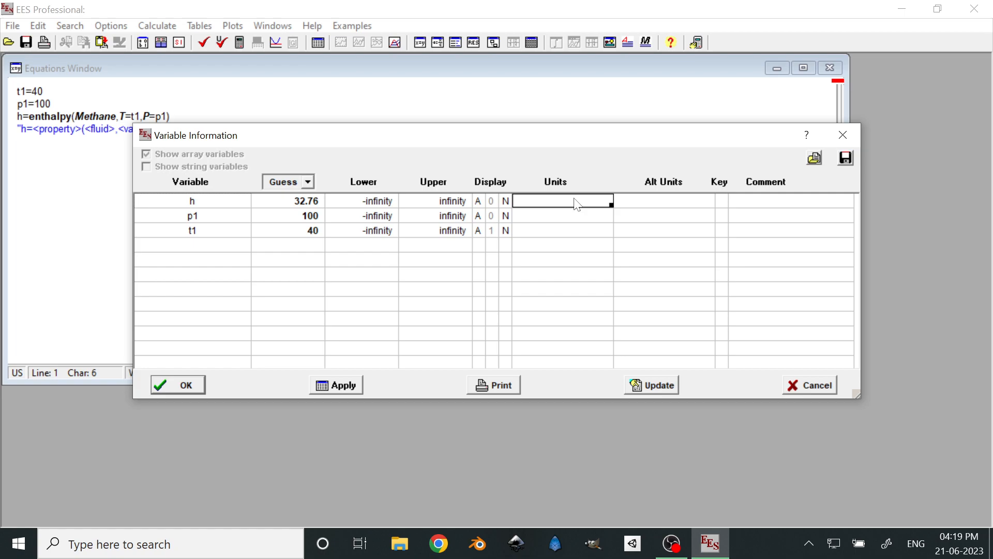
text(kg)
key(BackSpace)
text(J/kg)
right_click(575, 199)
click(559, 210)
click(552, 214)
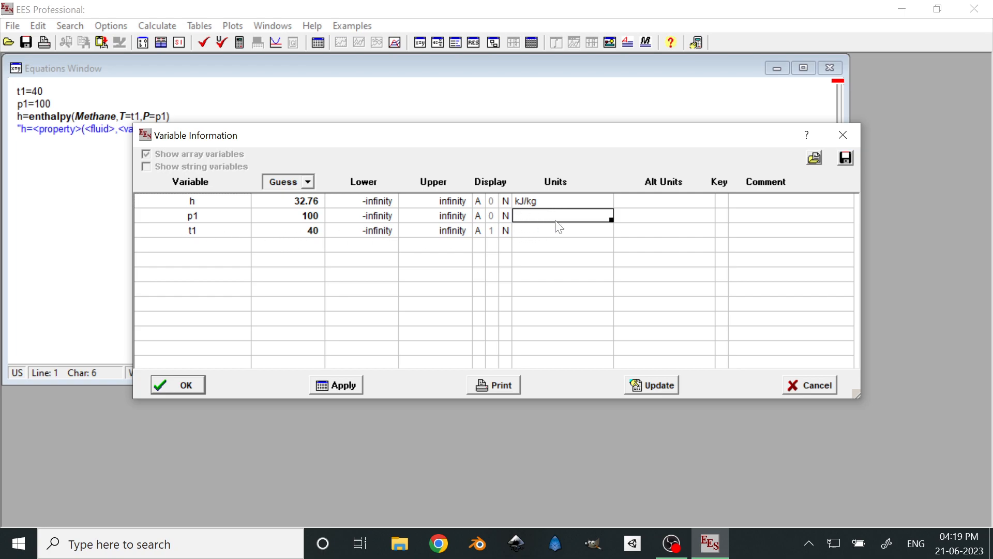
Set the units of t1 to c and of p1 to kpa, and apply the variable information changes
click(548, 234)
text(k)
key(BackSpace)
text(c)
key(Up)
click(535, 219)
text(kpa)
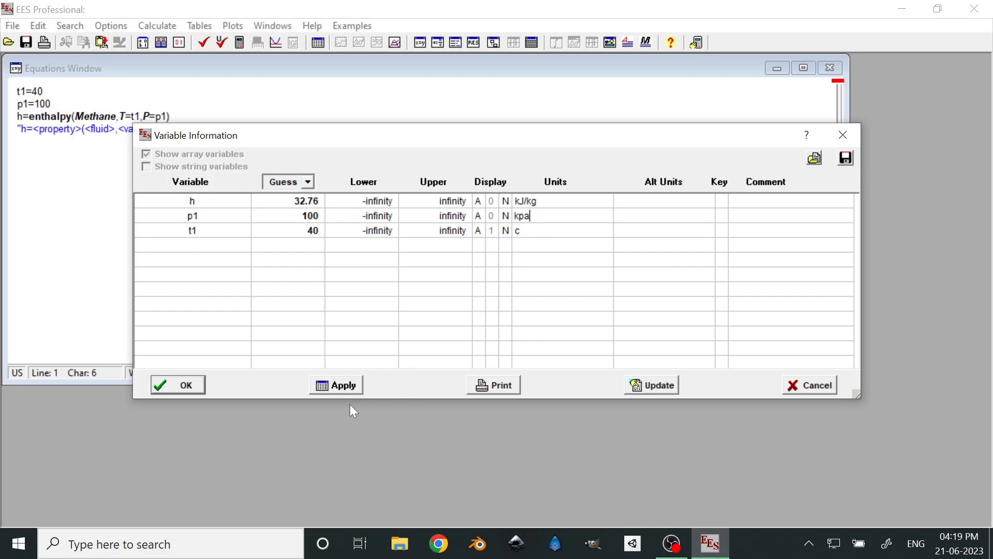
click(341, 388)
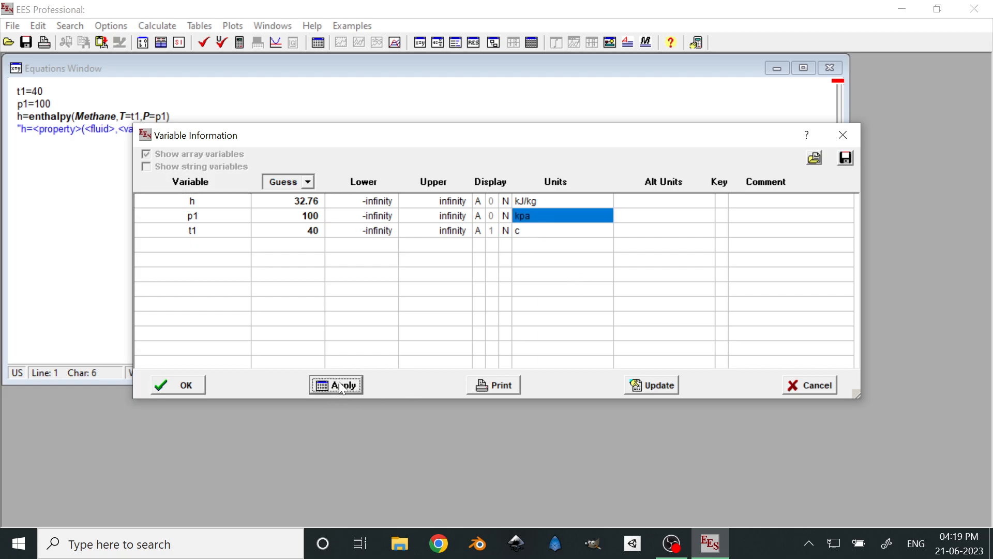
click(175, 387)
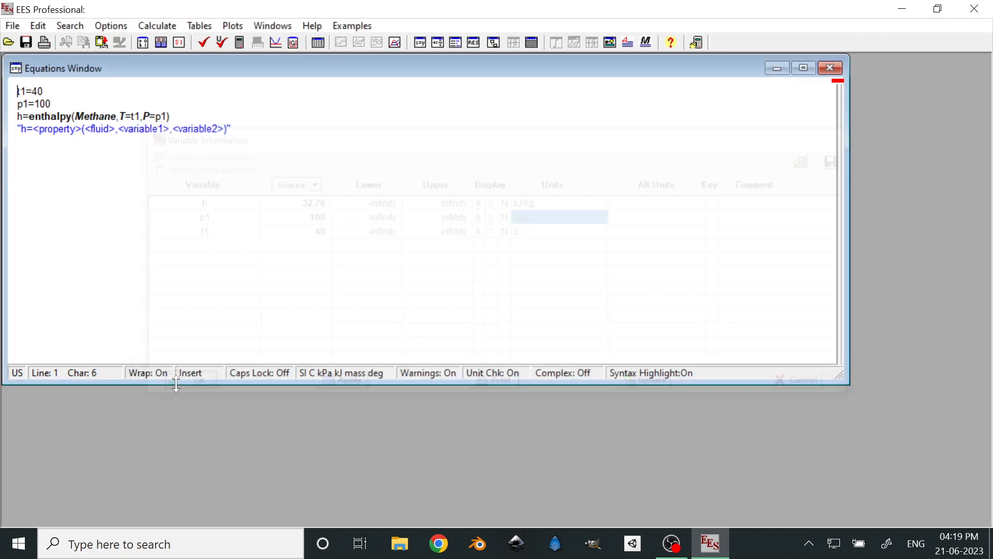
Solve the equations again, repeat the solve, and close the Solution window each time
click(181, 29)
click(181, 60)
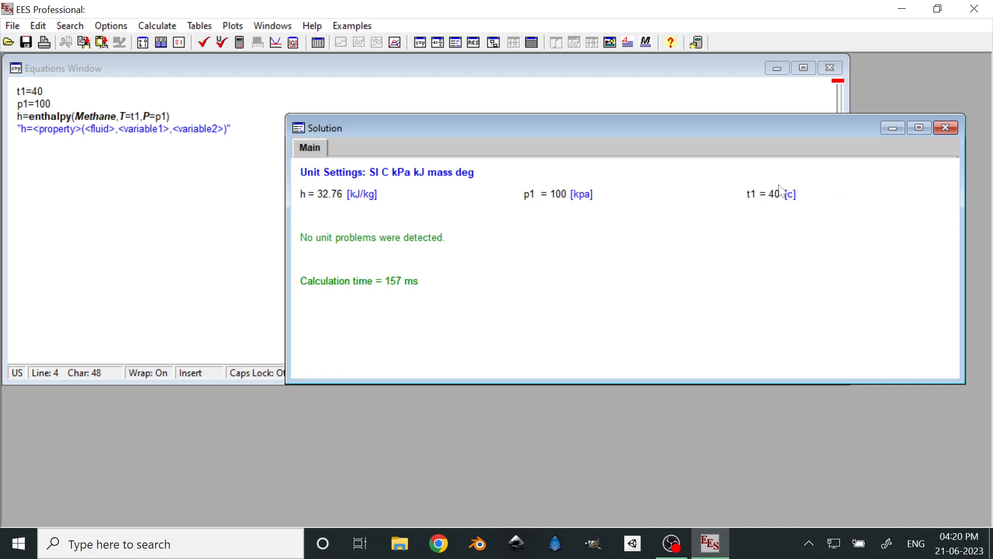
click(947, 129)
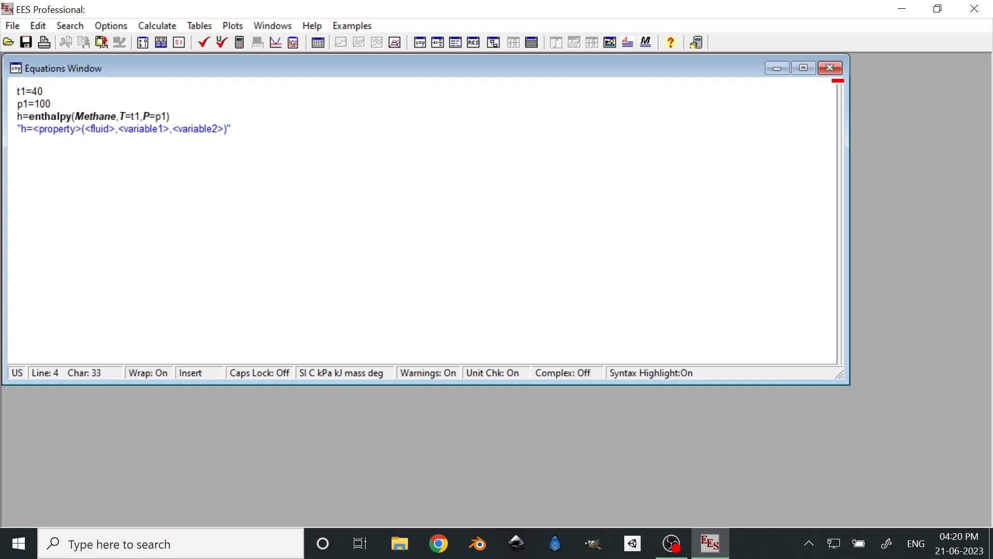
click(239, 43)
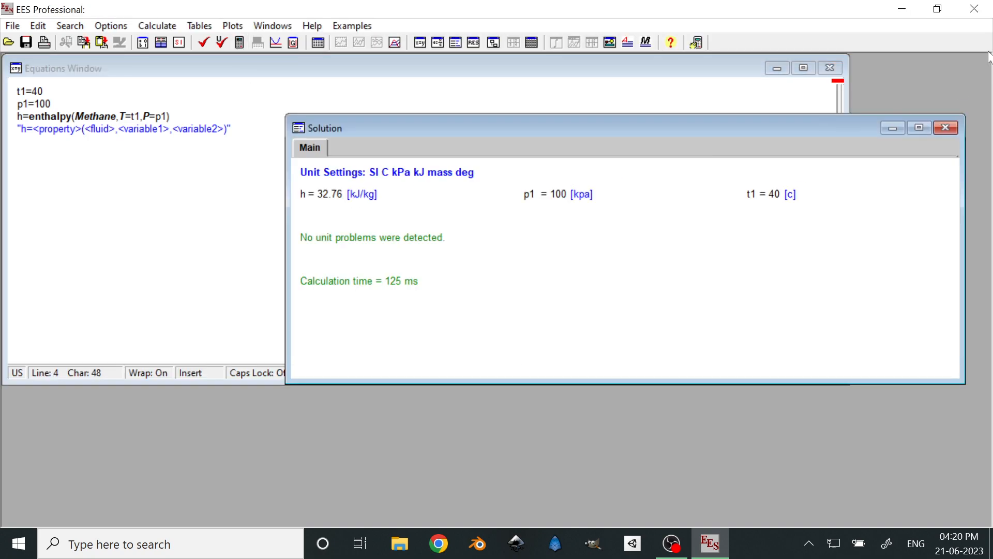
click(946, 128)
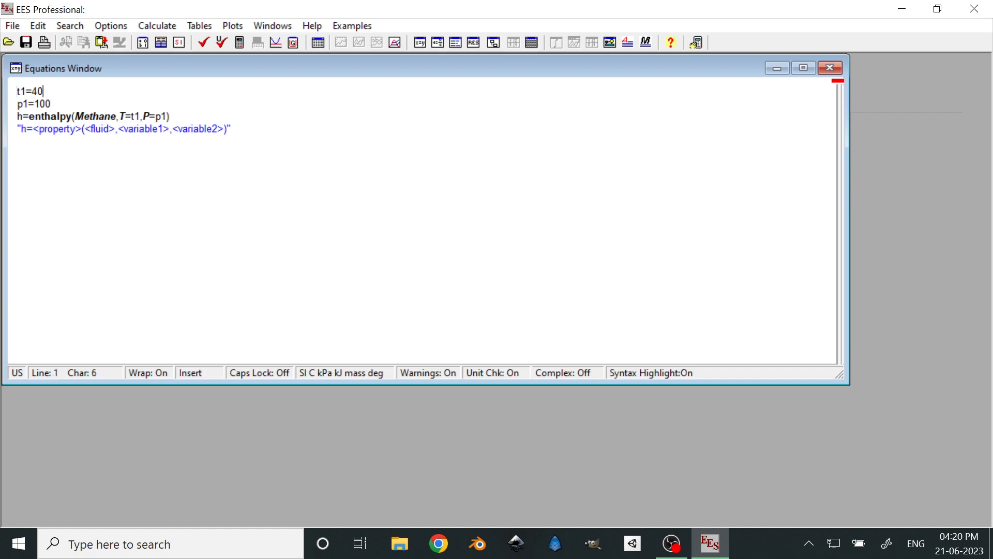
Remove the equal sign and the value assigned to t1 on the first equation line
key(BackSpace)
key(BackSpace)
key(BackSpace)
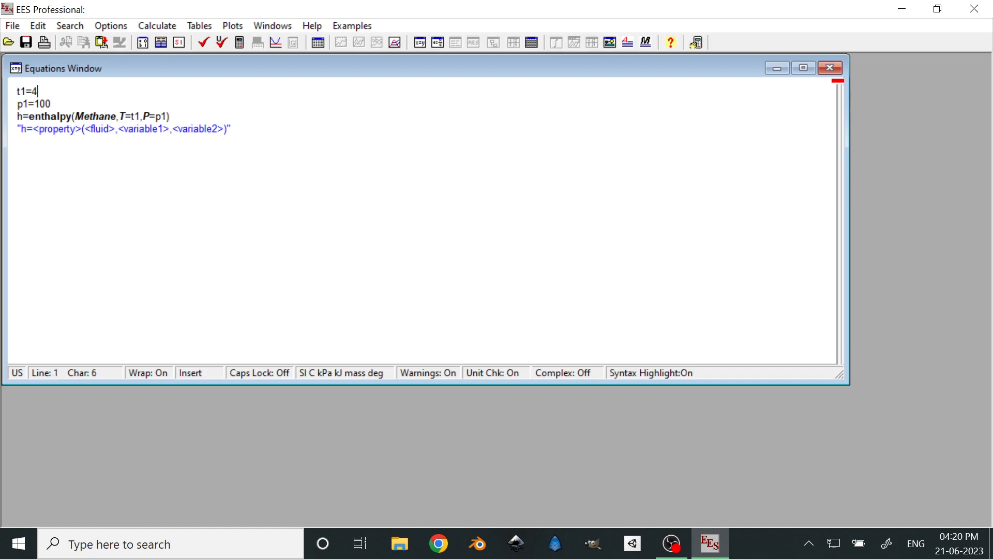
click(51, 104)
key(Up)
key(Down)
key(Up)
key(Down)
key(Up)
key(Down)
key(Up)
Try to create a new parametric table from the current equations
click(233, 26)
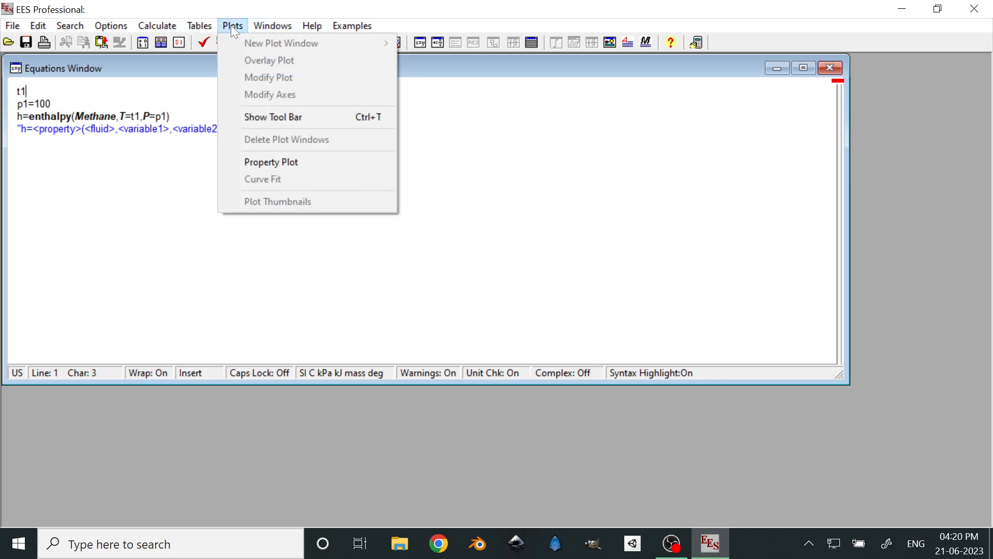
mouse_move(201, 30)
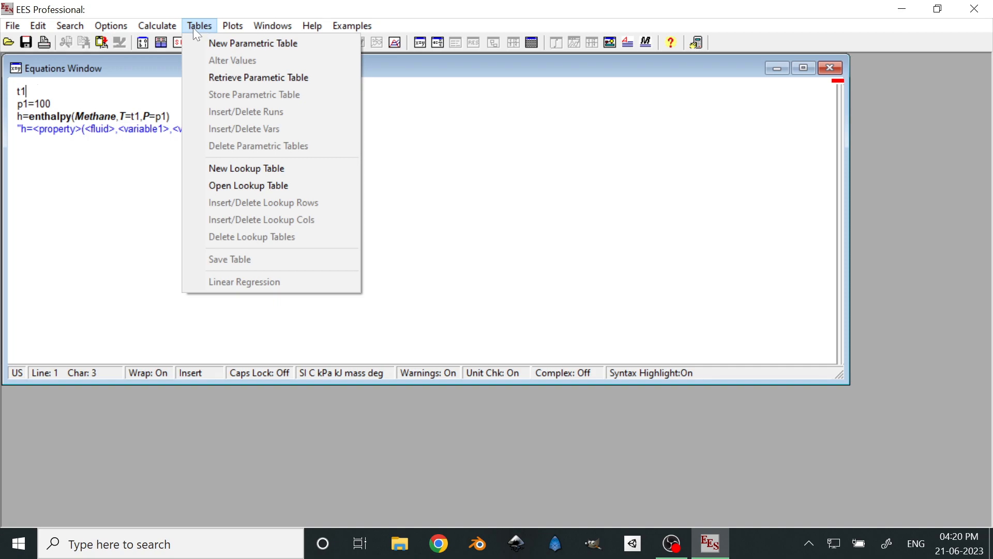
click(214, 42)
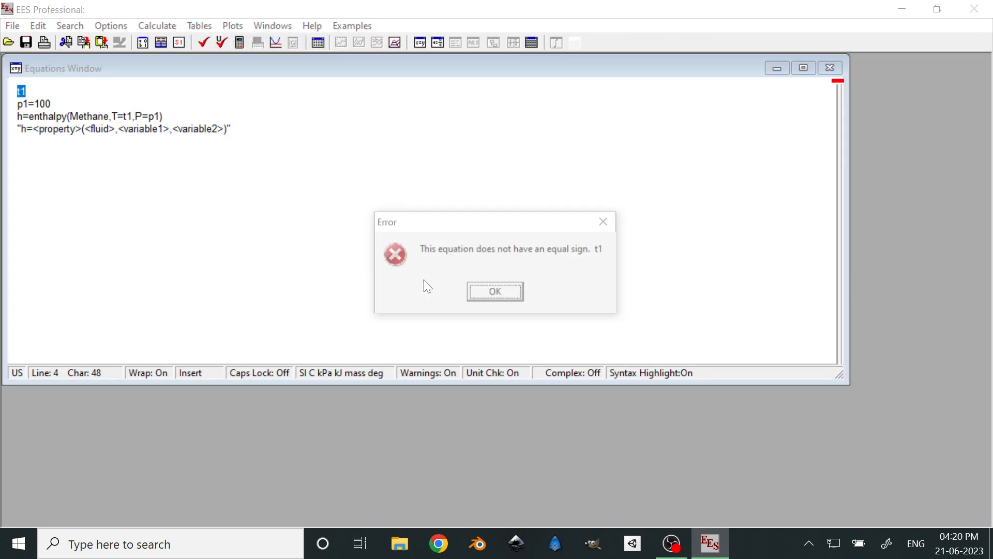
click(505, 293)
Delete the leftover t1 text and its empty line above the p1 equation
click(28, 92)
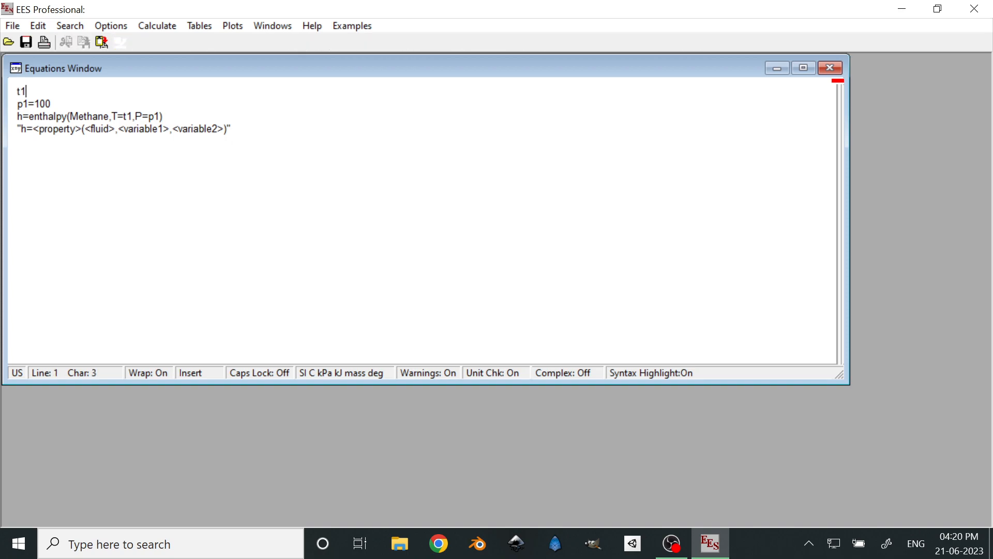
key(BackSpace)
key(BackSpace)
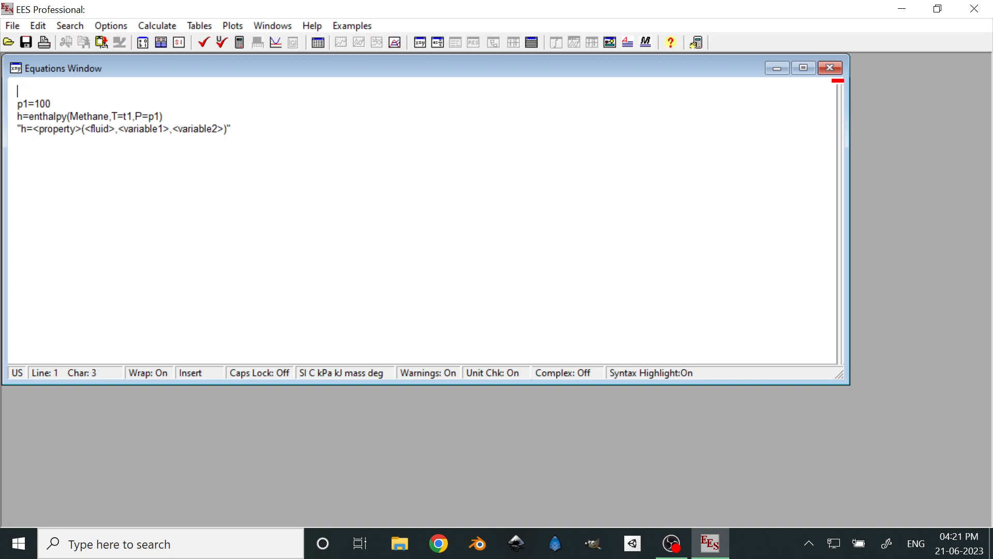
key(Delete)
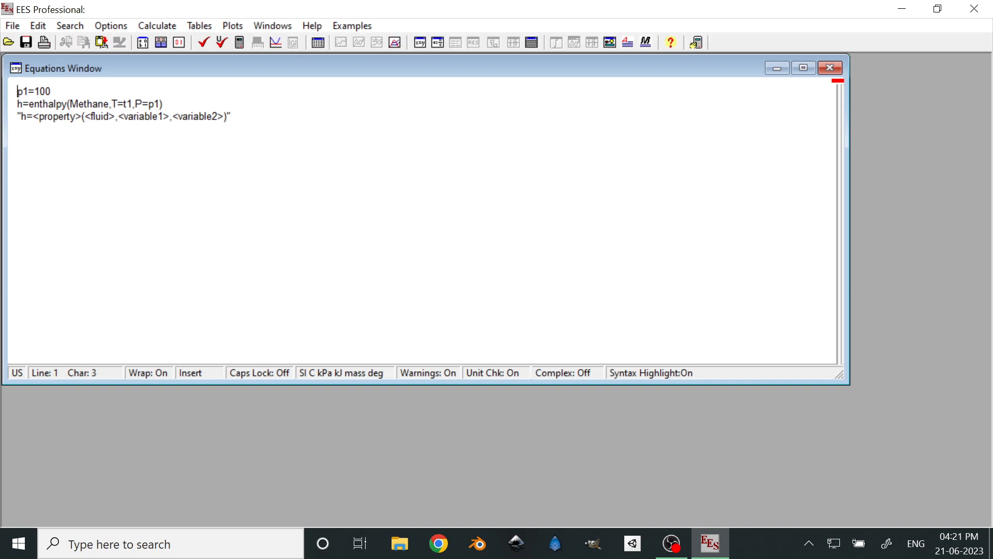
Create a new parametric table with 7 runs that contains the variables t1 and h
click(231, 117)
click(207, 26)
click(215, 42)
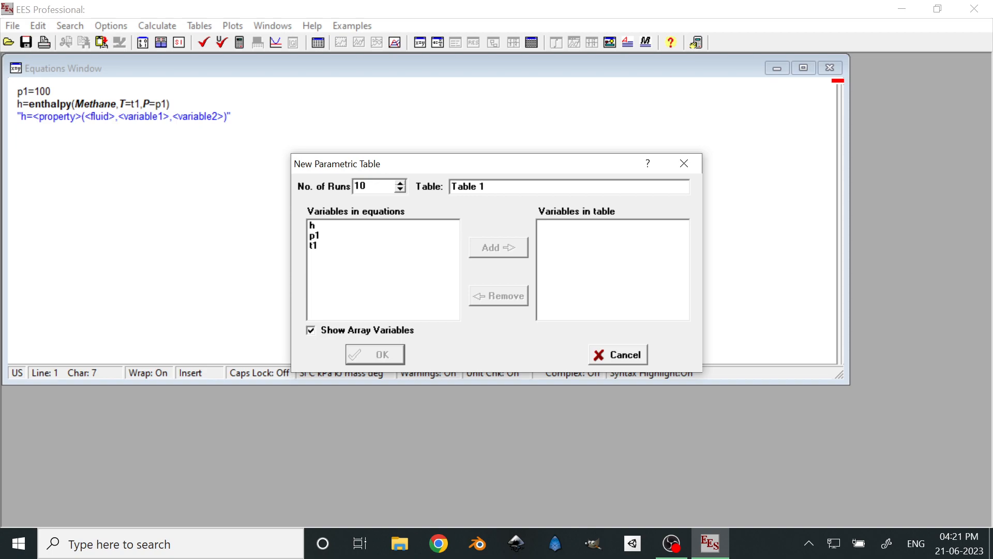
double_click(358, 186)
text(7)
click(314, 245)
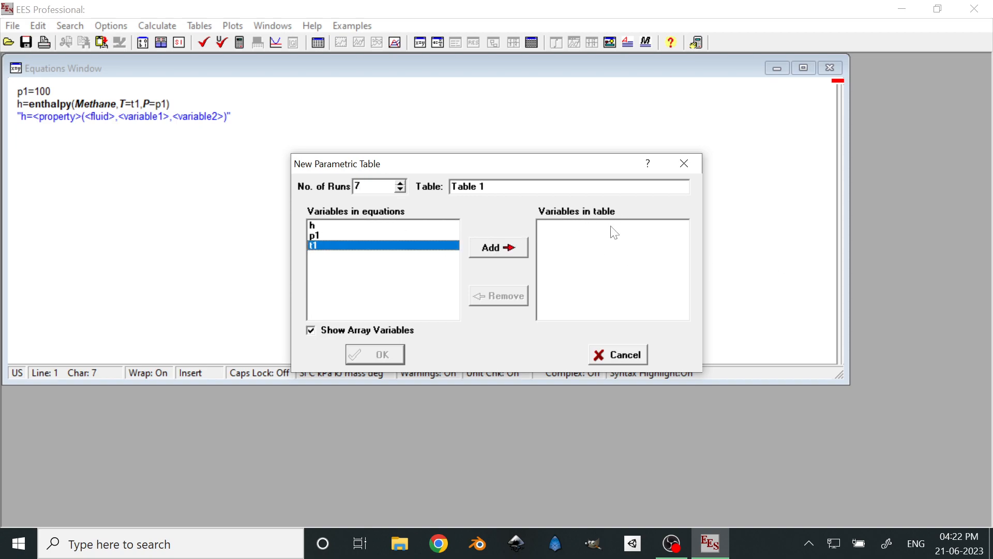
click(522, 245)
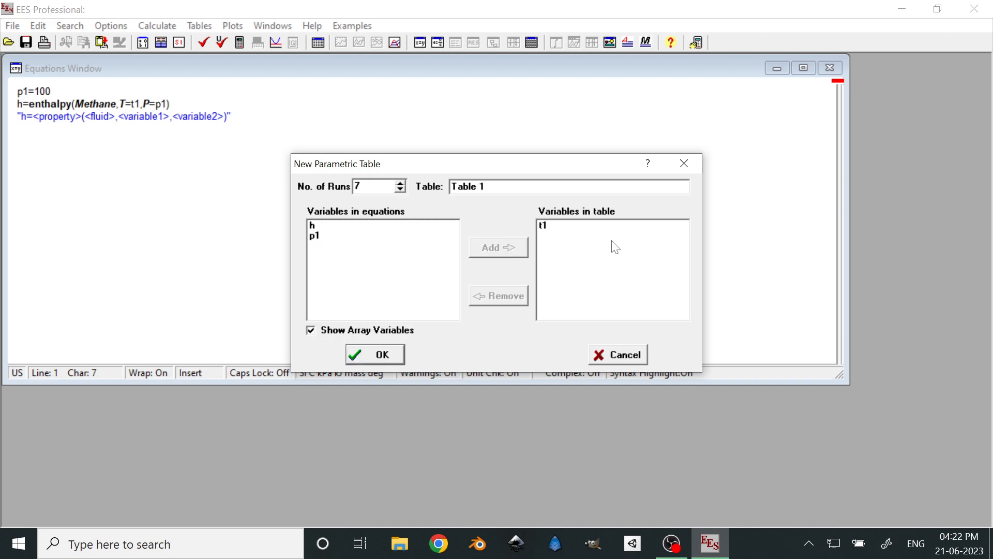
click(331, 225)
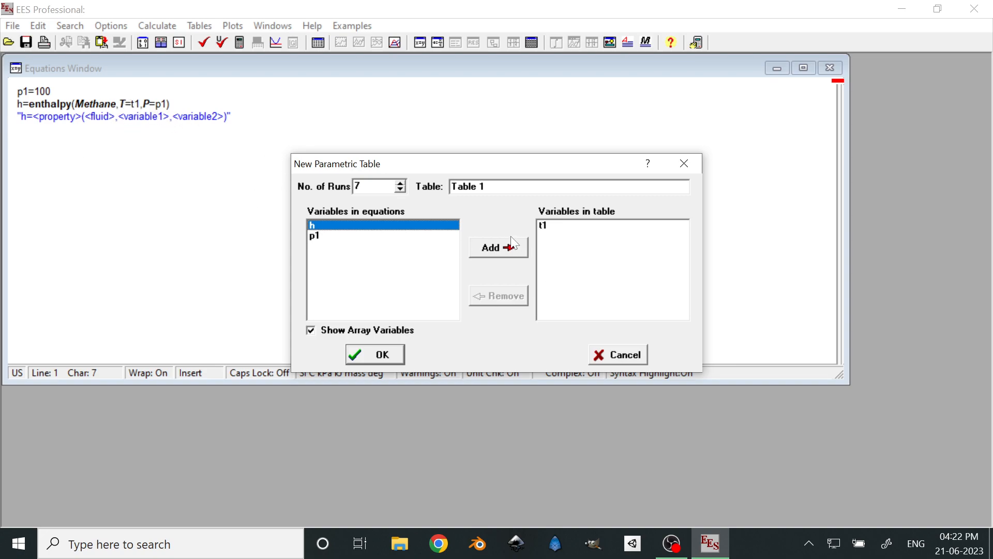
click(501, 247)
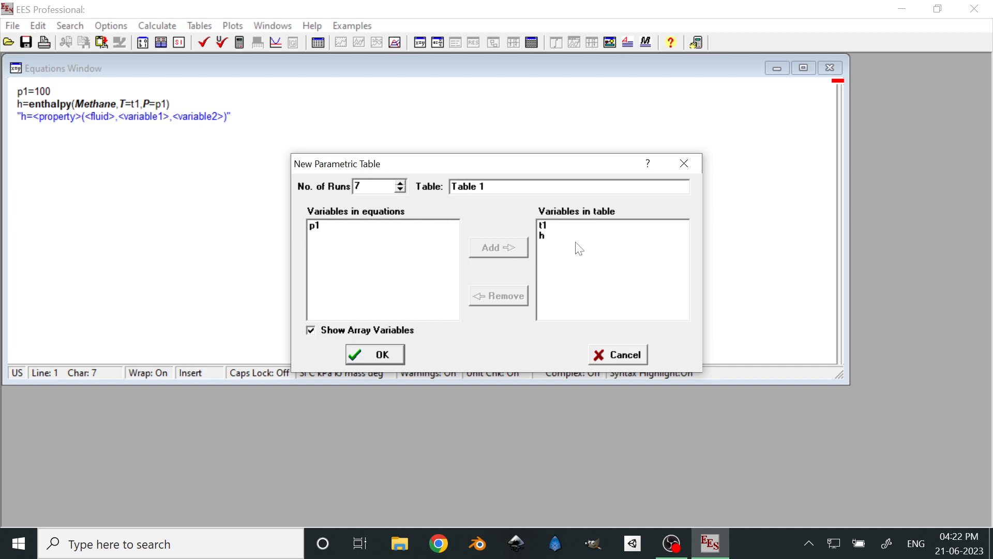
click(383, 353)
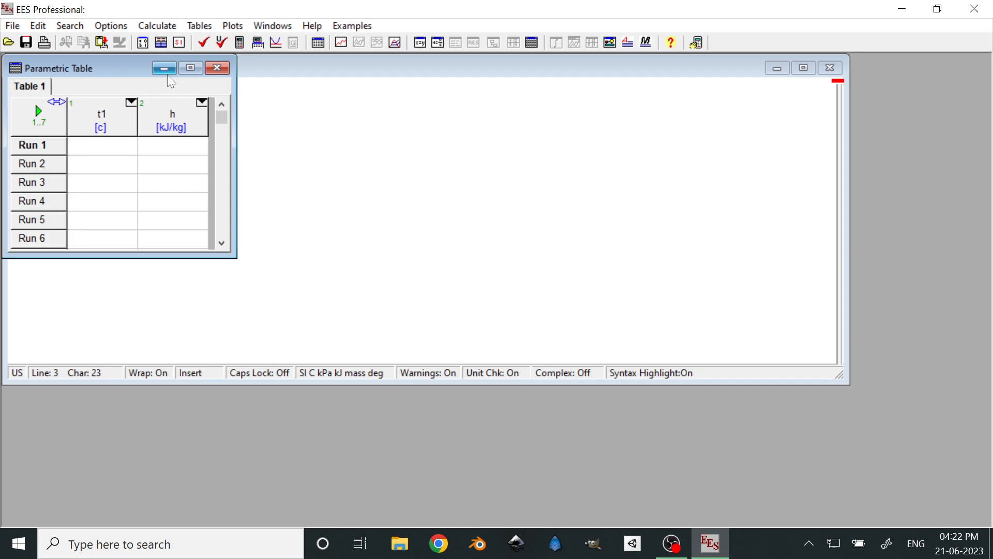
Enlarge the parametric table window to fit all runs and fill t1 linearly from 40 to 100 over rows 1 to 7
drag(121, 69, 281, 88)
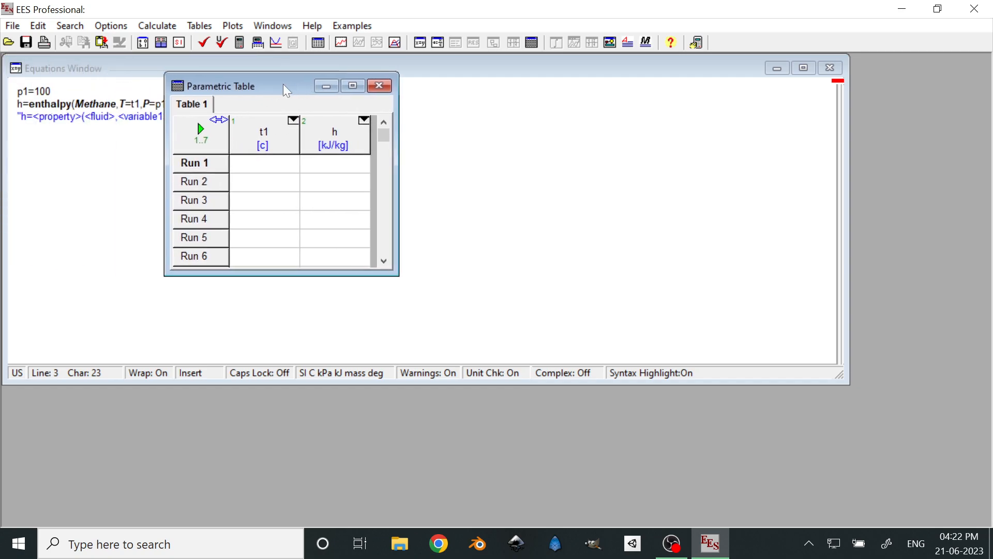
drag(289, 277, 288, 296)
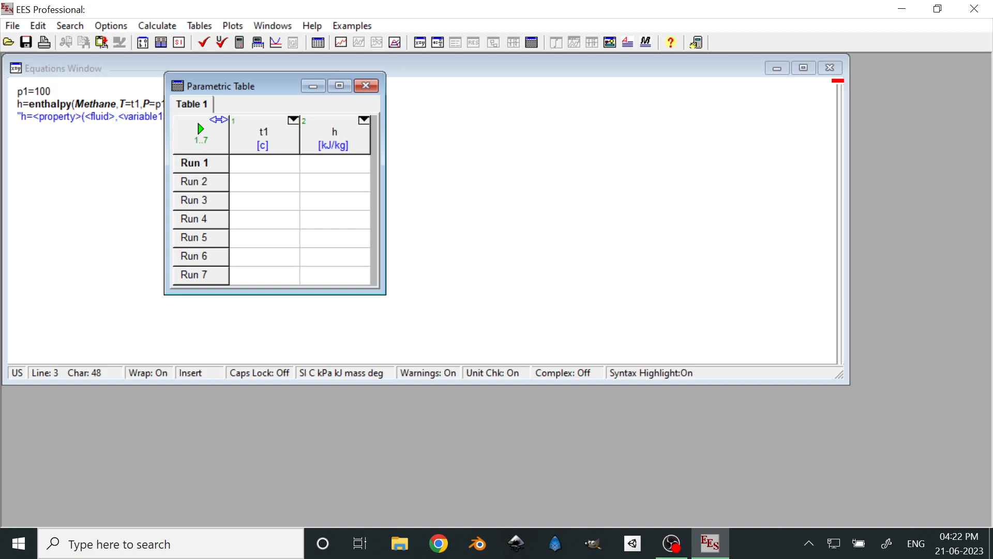
click(292, 121)
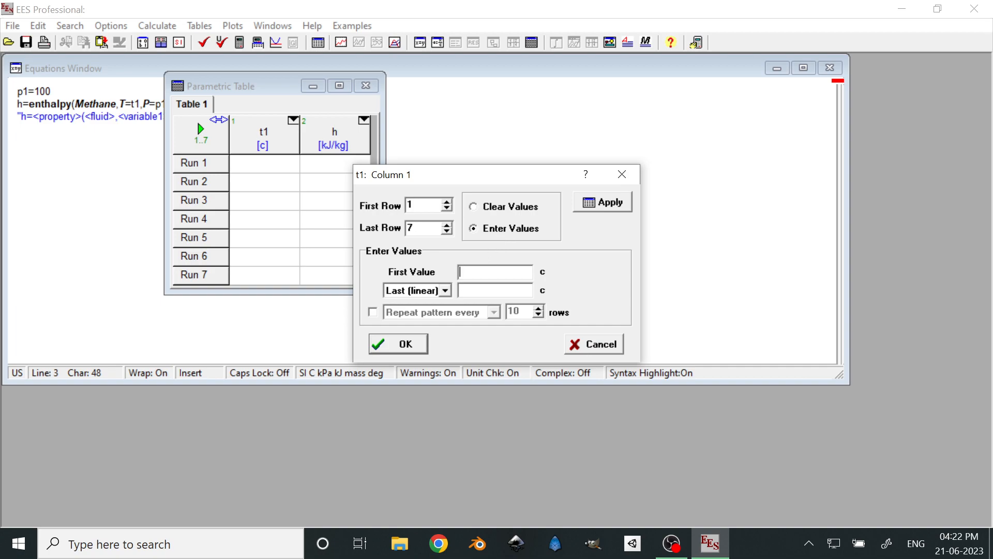
text(40)
text(100)
click(445, 290)
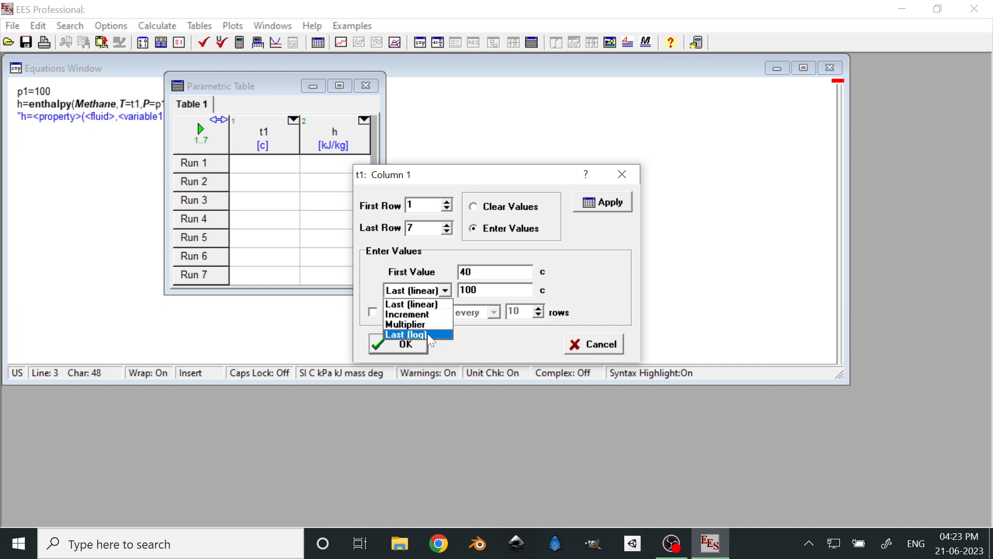
click(441, 304)
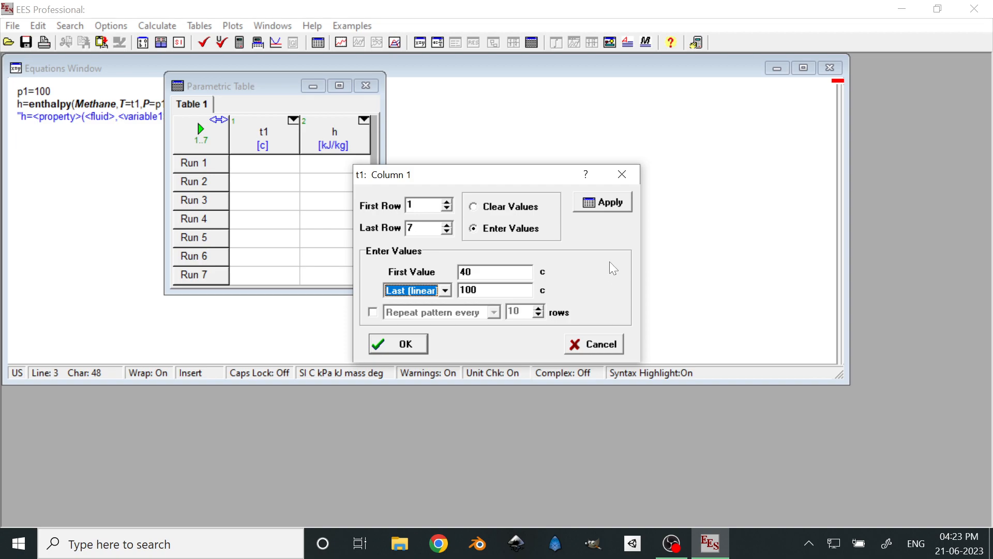
click(612, 203)
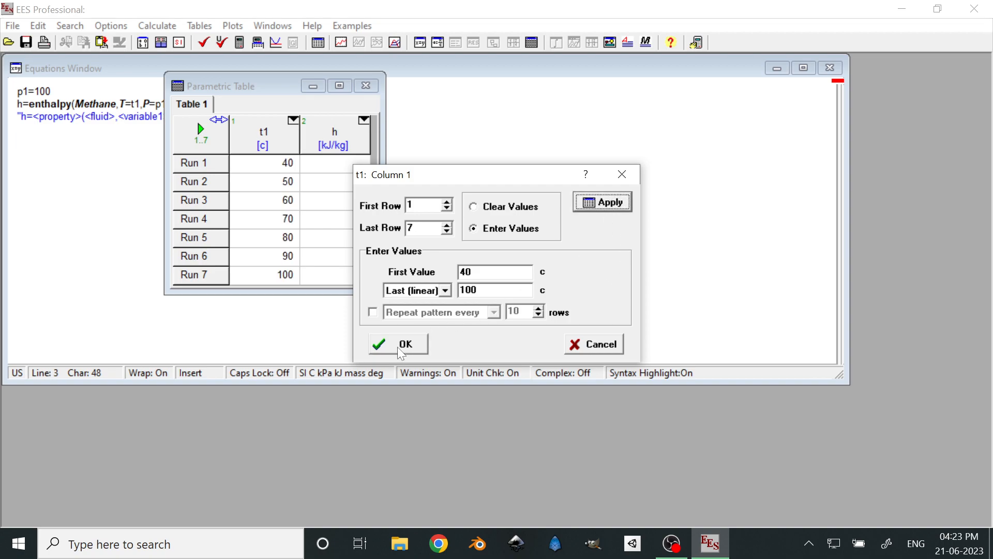
click(402, 352)
Close the parametric table and try to solve the equations directly
click(219, 119)
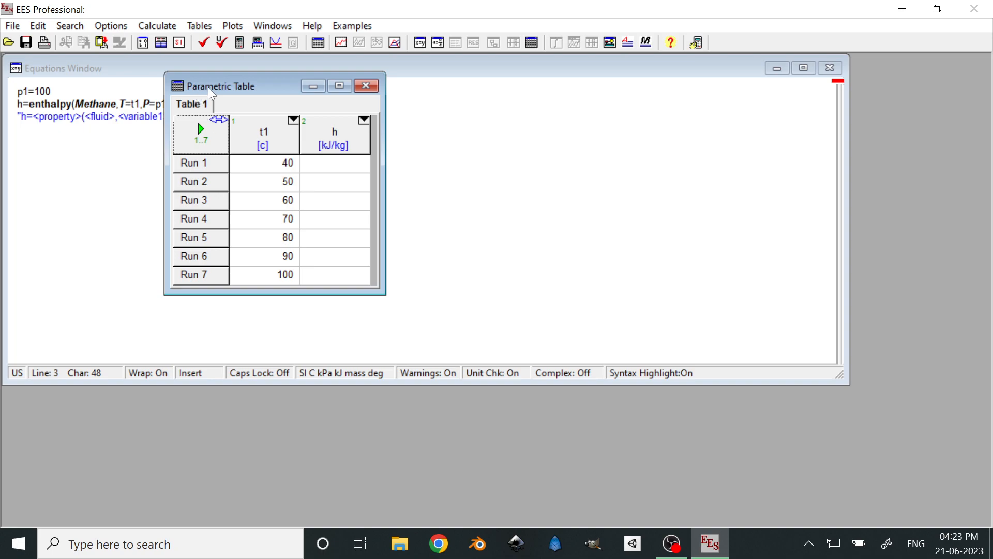
drag(214, 92, 357, 98)
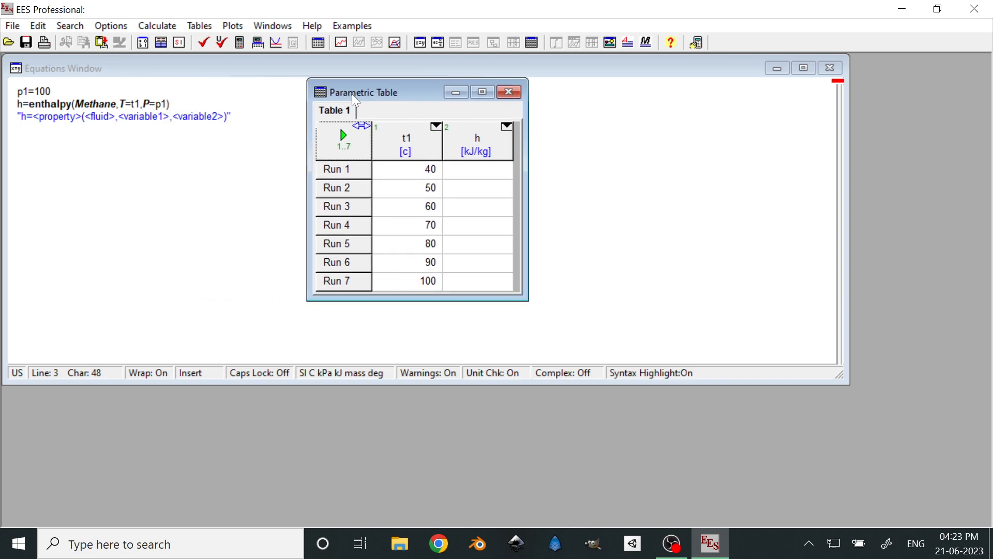
click(510, 93)
click(238, 46)
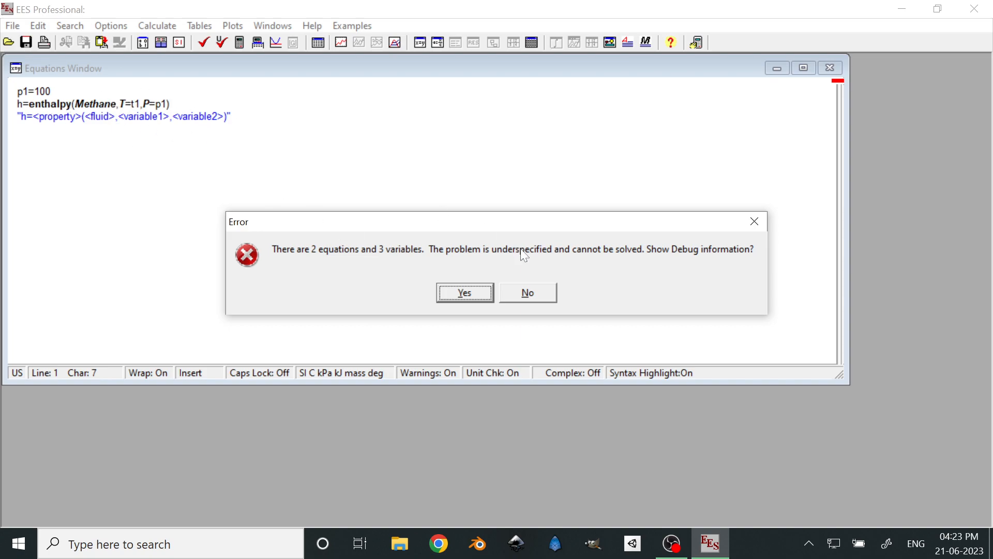
click(755, 221)
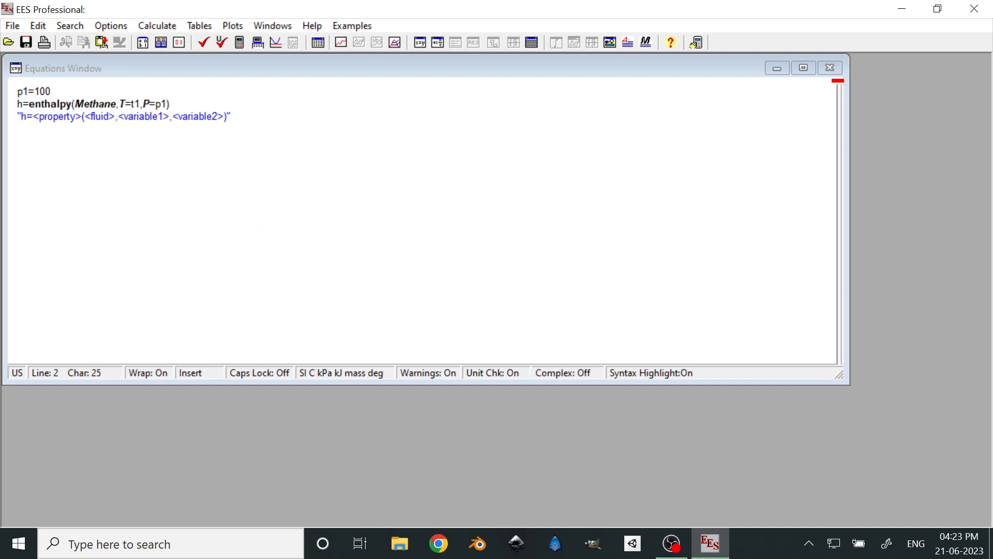
click(188, 117)
drag(169, 104, 17, 91)
click(52, 115)
double_click(53, 116)
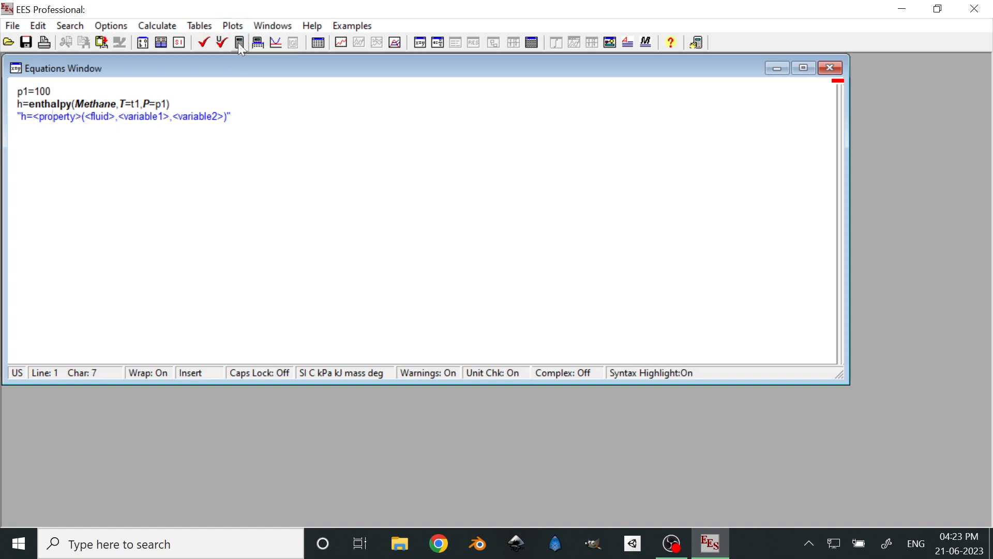
click(200, 26)
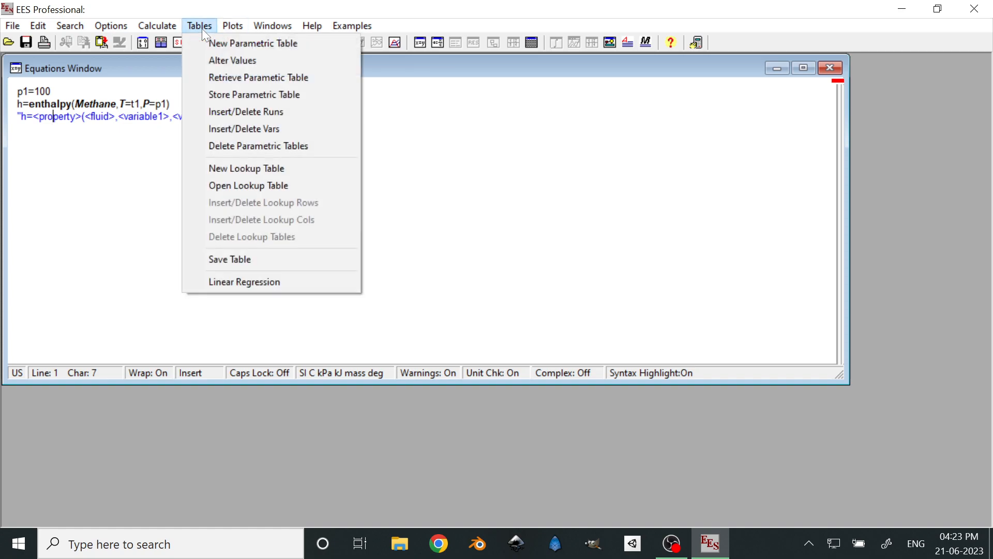
mouse_move(174, 20)
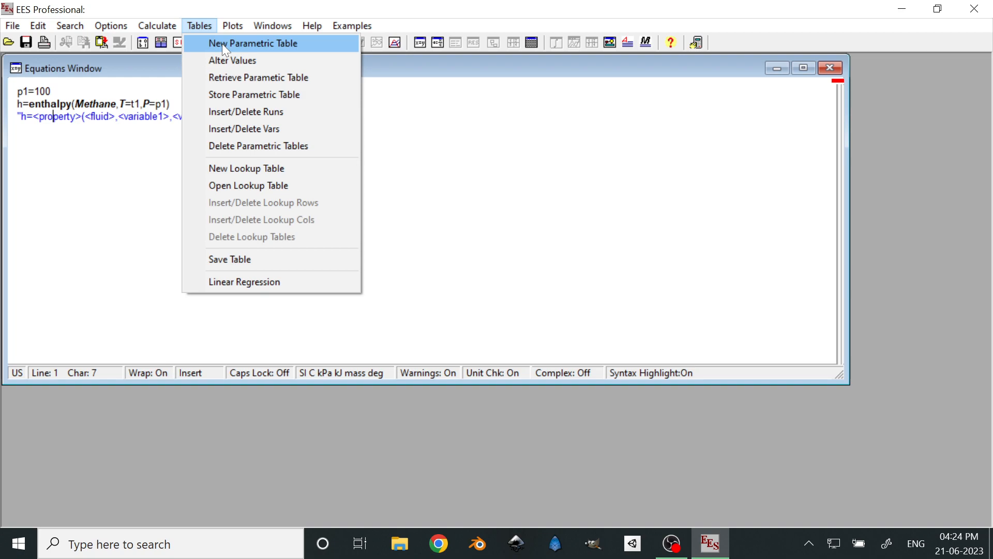
click(226, 45)
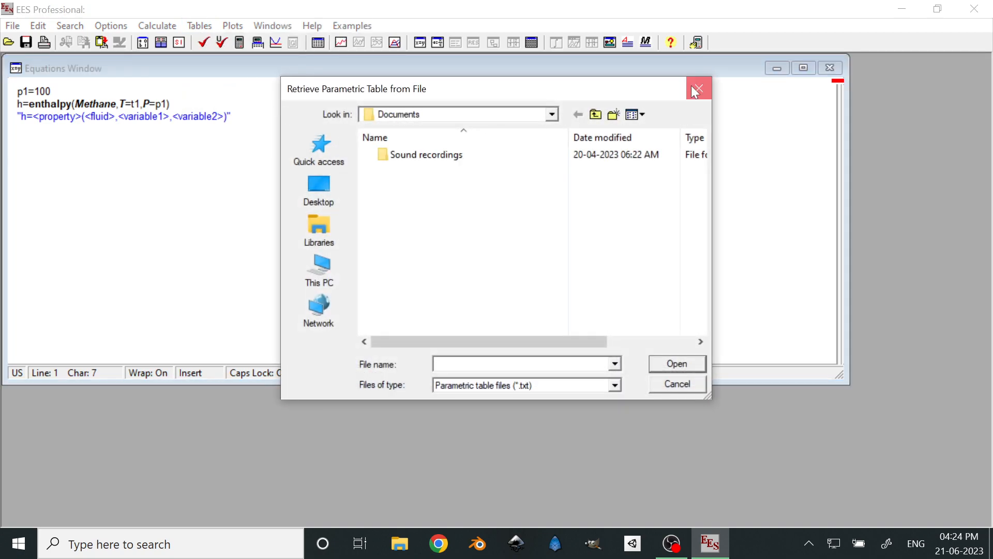
click(699, 89)
Reopen the parametric table, calculate h for runs 1 to 7, and close the table
click(206, 28)
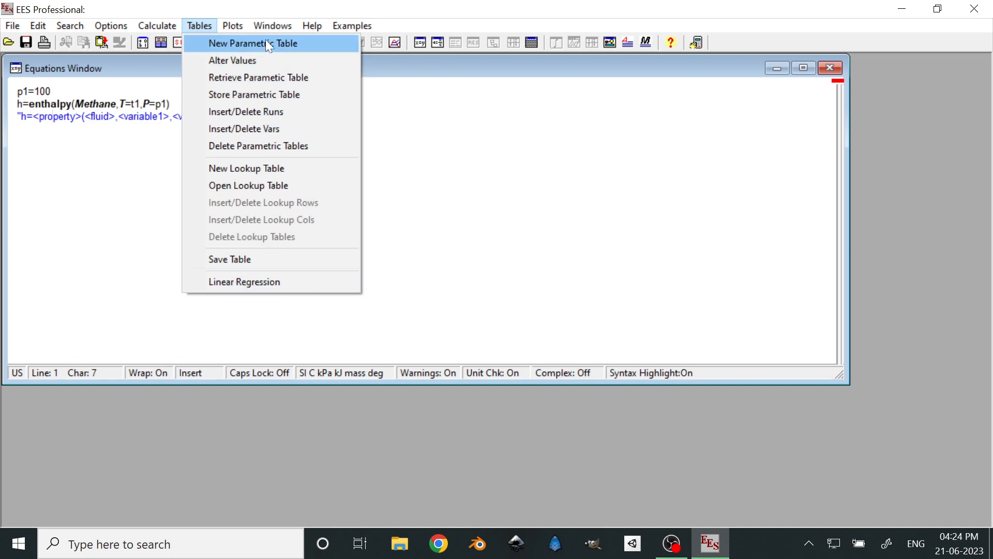
mouse_move(235, 29)
mouse_move(270, 32)
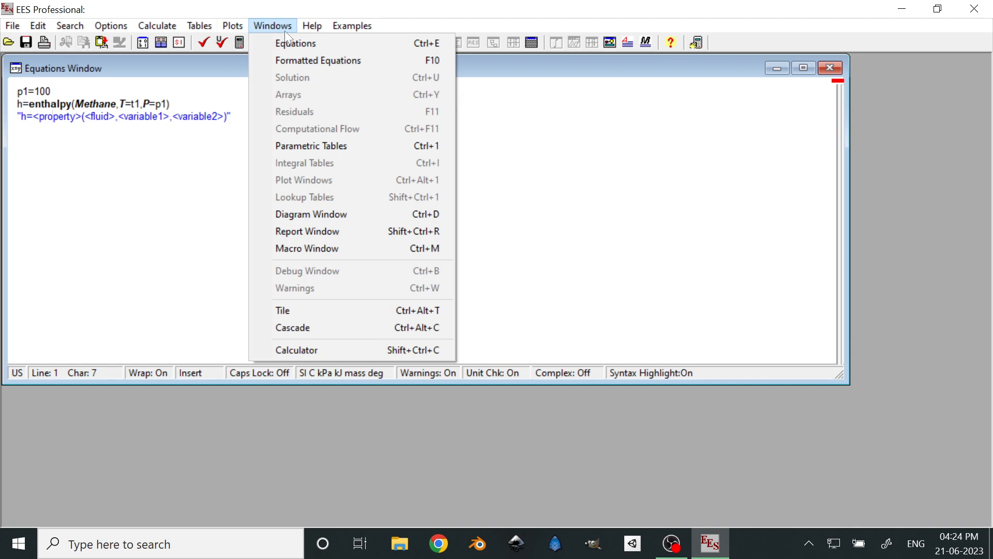
click(315, 146)
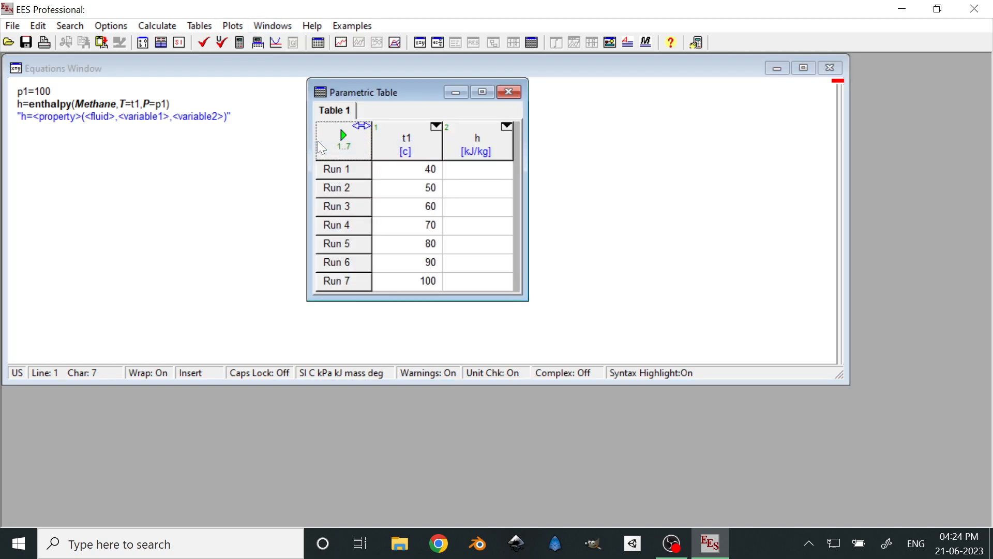
drag(404, 90, 366, 84)
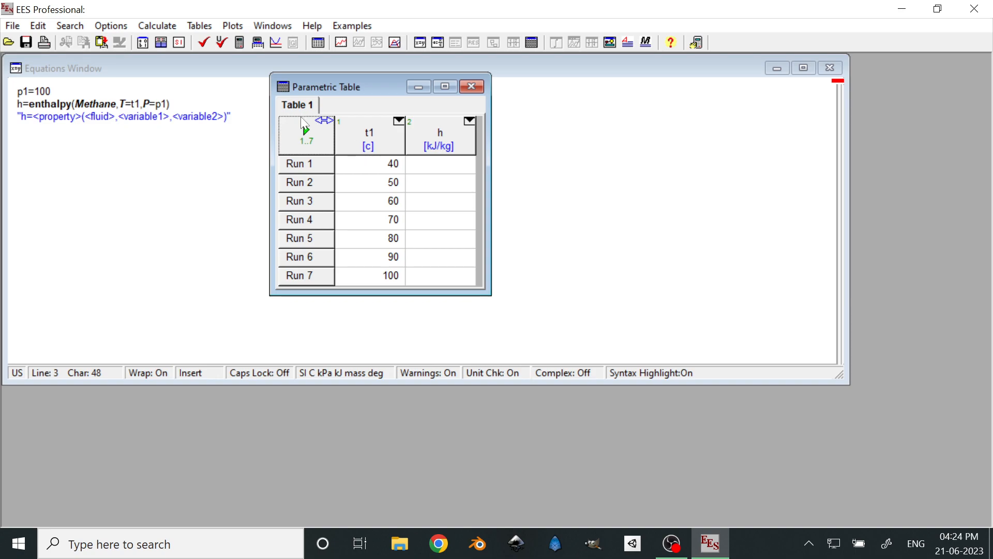
click(306, 131)
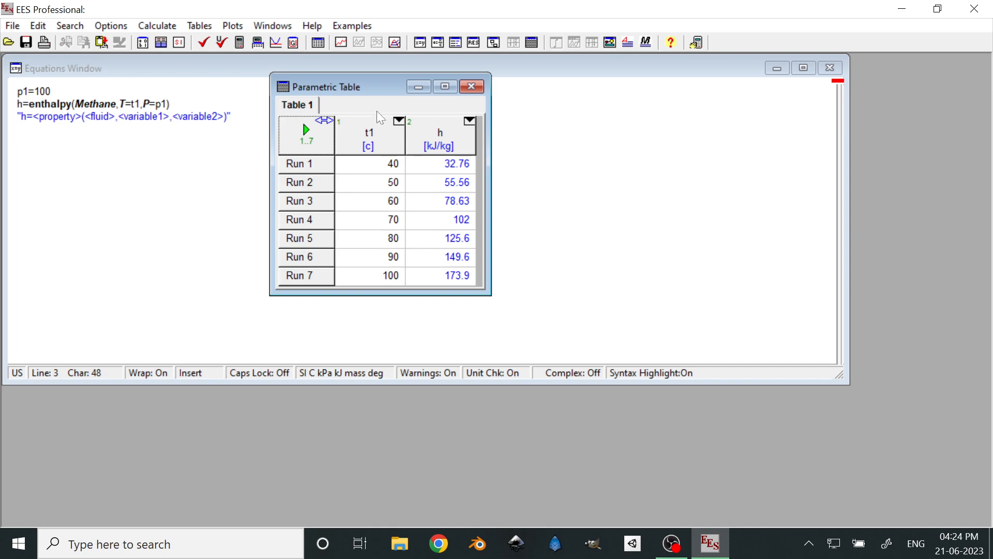
drag(361, 92, 643, 108)
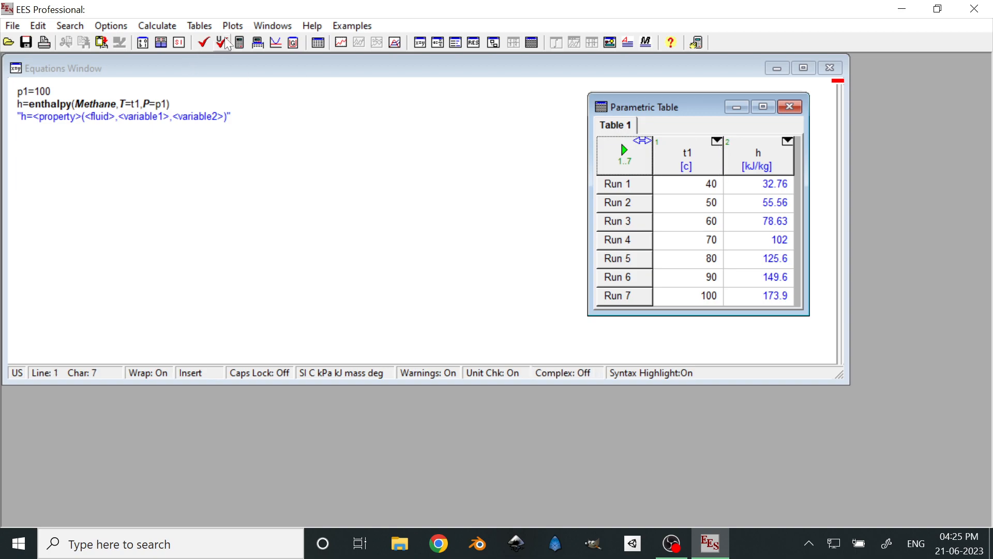
click(790, 107)
Start a new X-Y plot named HvsT with t1 on the X-axis and h on the Y-axis
click(238, 23)
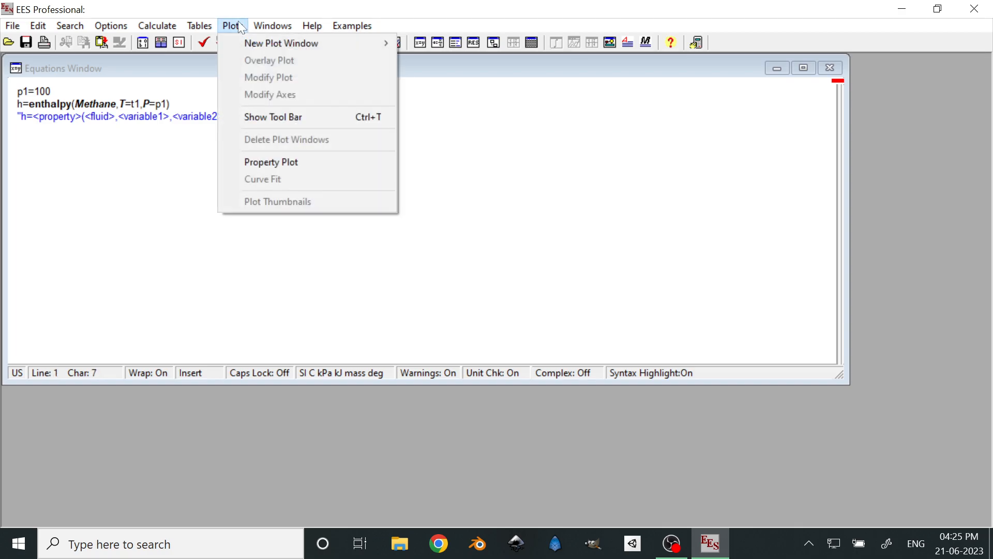
mouse_move(235, 41)
mouse_move(371, 42)
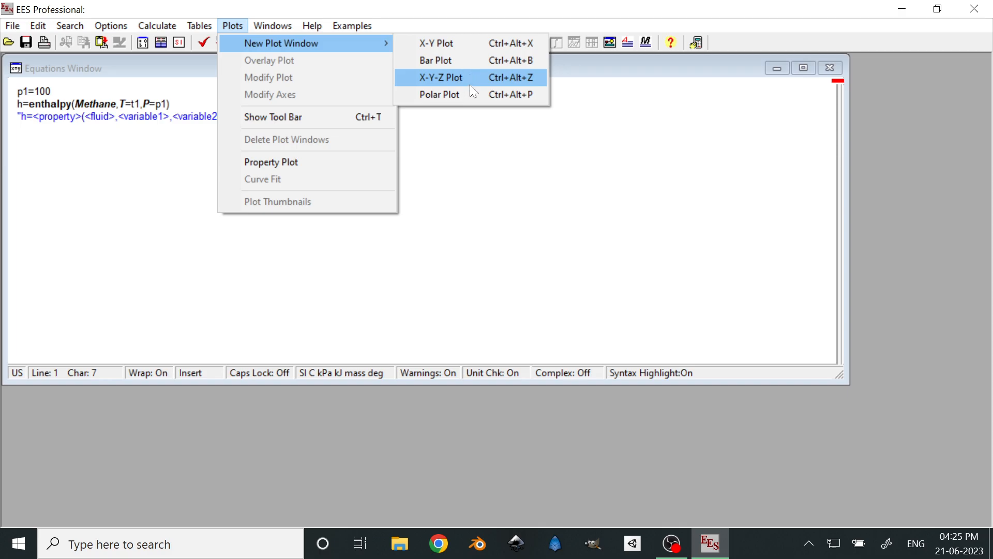
click(439, 43)
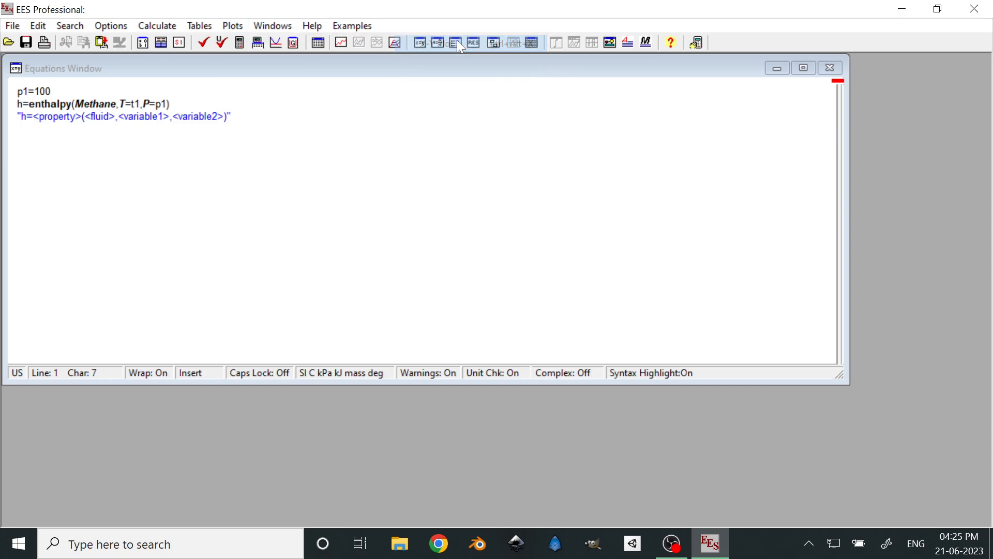
drag(451, 97, 482, 77)
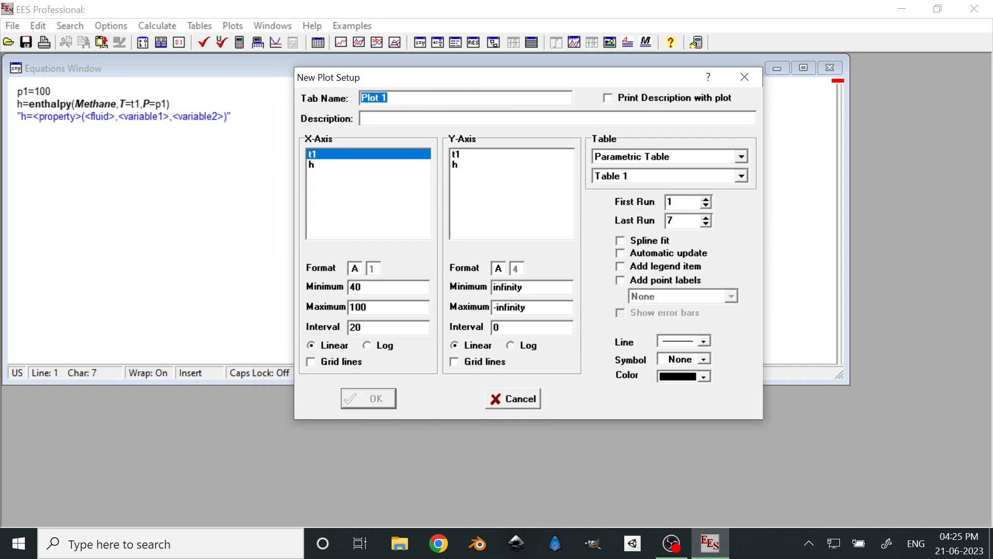
text(HvsT)
click(456, 164)
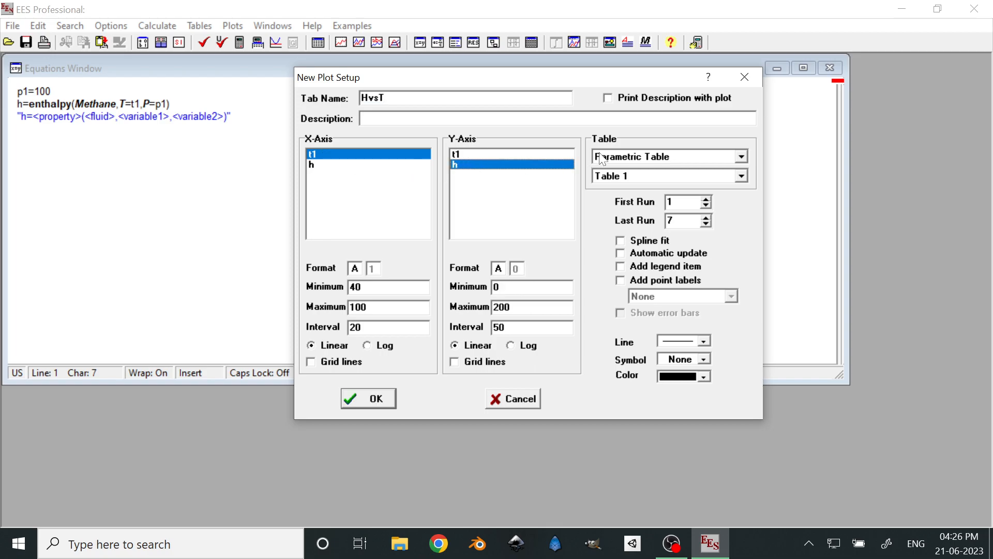
Check the available data sources for the plot, keeping Parametric Table and Table 1 selected
click(743, 156)
click(743, 156)
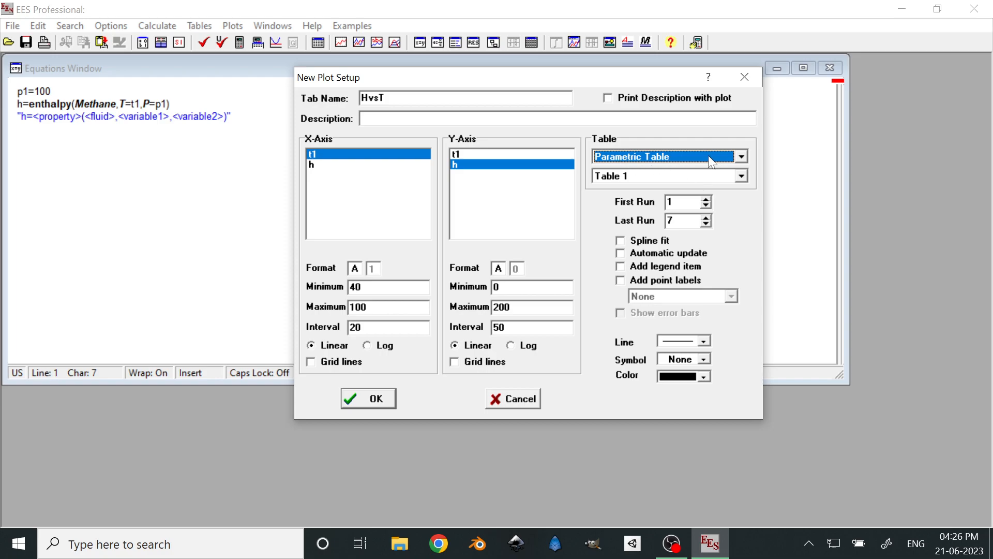
click(741, 156)
click(741, 157)
click(744, 177)
click(742, 177)
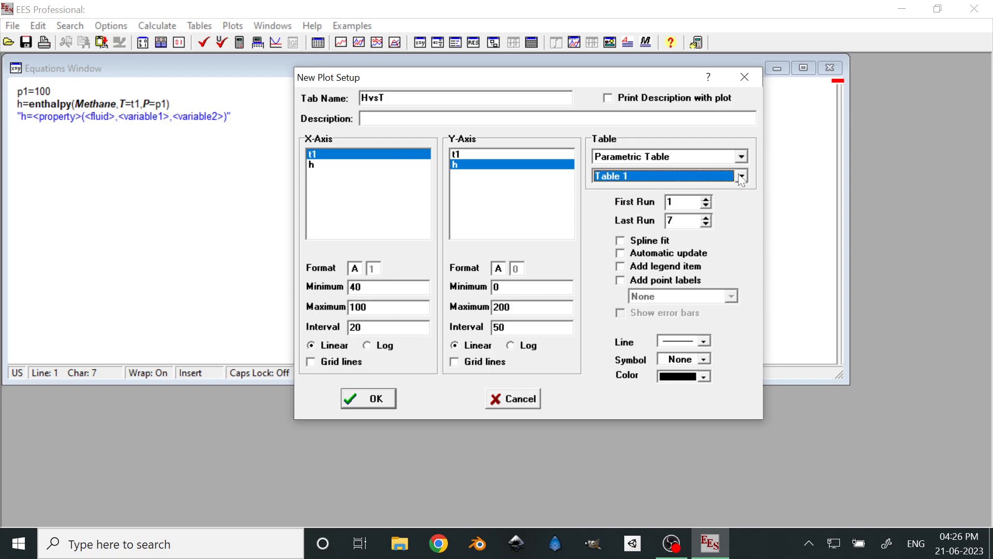
click(741, 177)
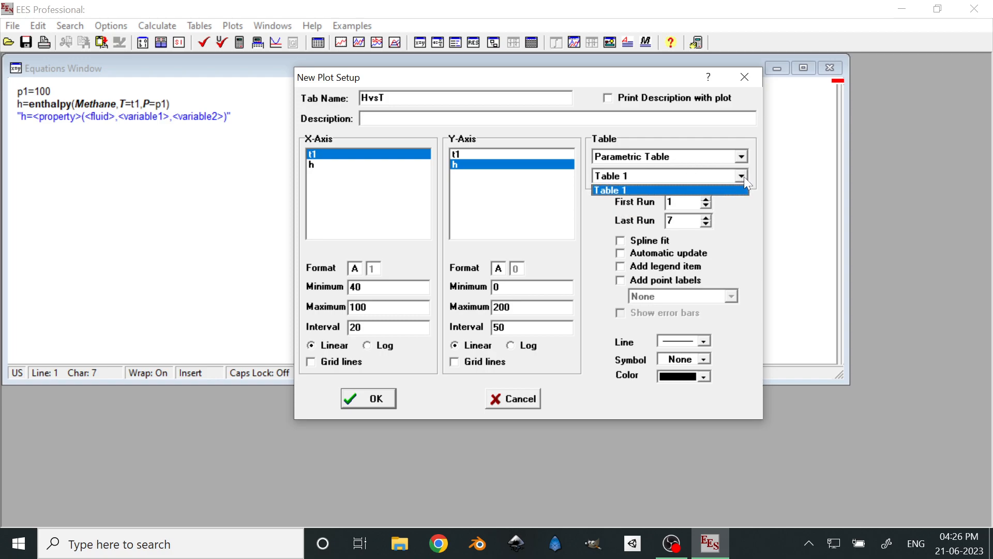
click(744, 178)
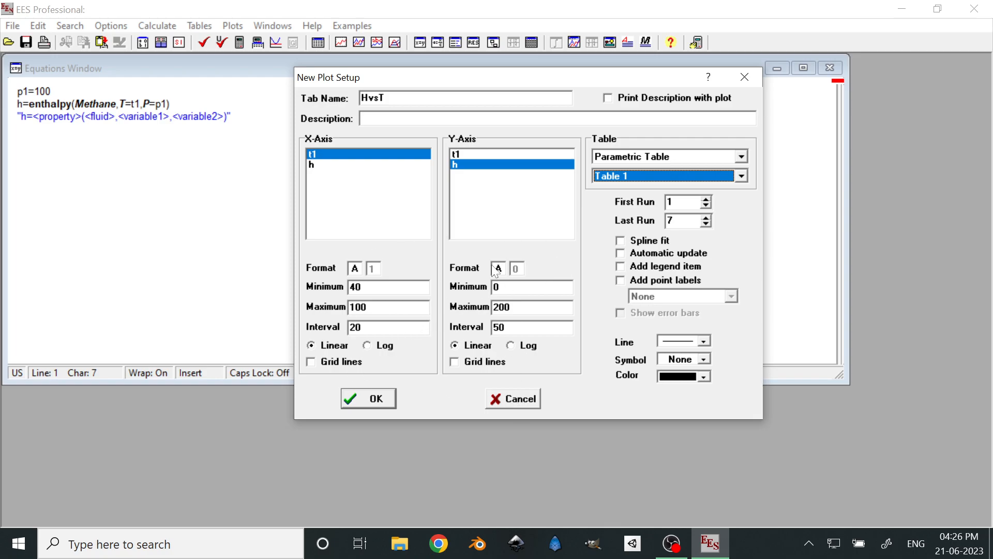
Create the HvsT plot, then reposition its window and close the plot's drawing toolbar
click(368, 399)
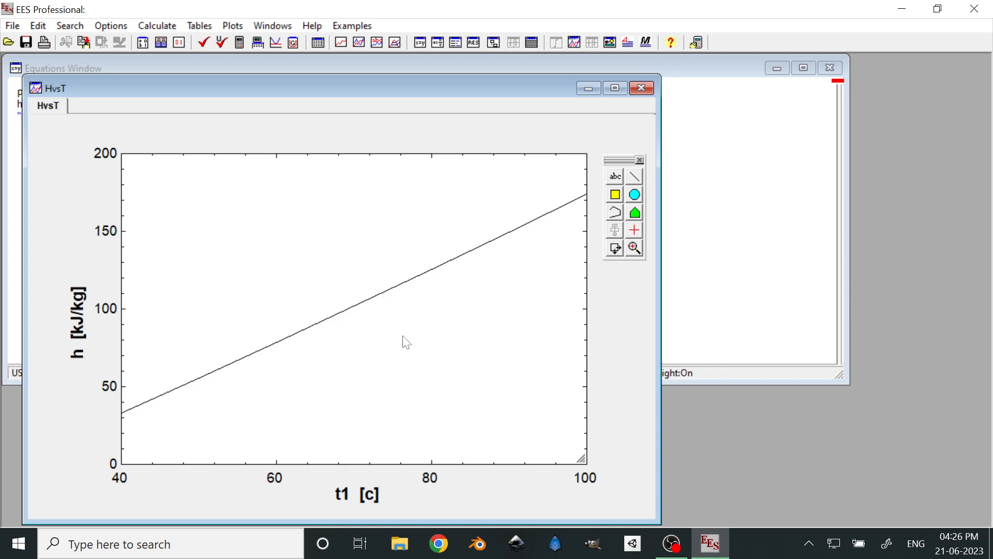
drag(335, 93, 453, 63)
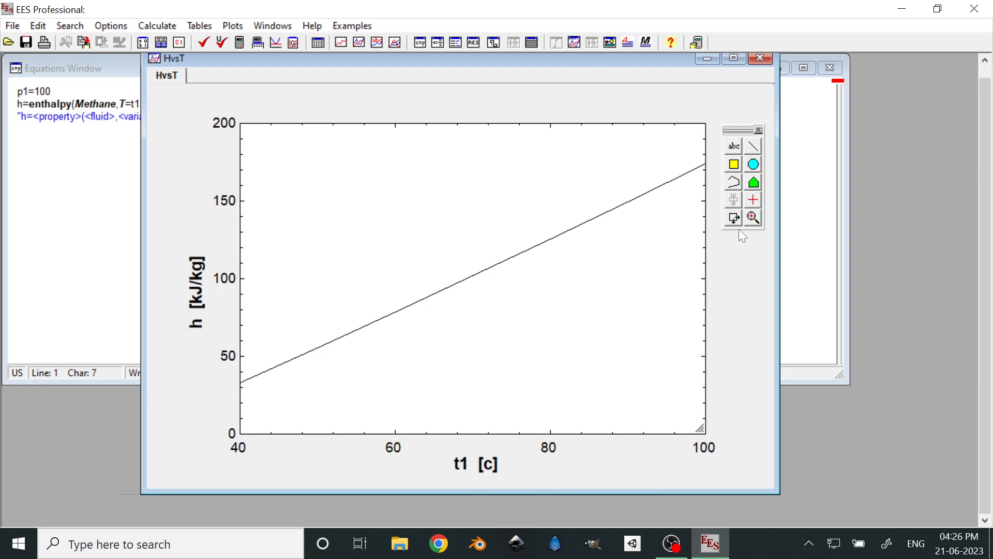
drag(385, 71, 368, 81)
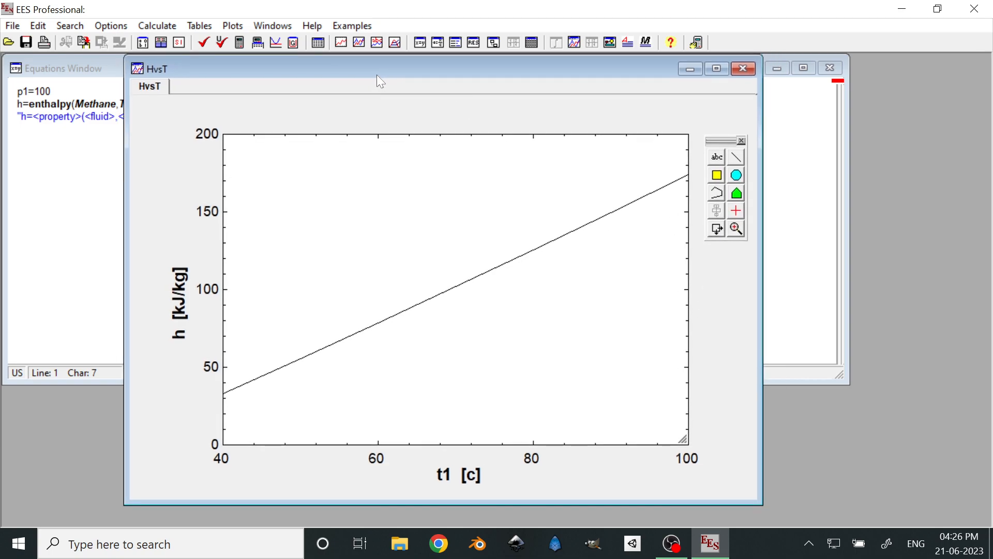
click(740, 141)
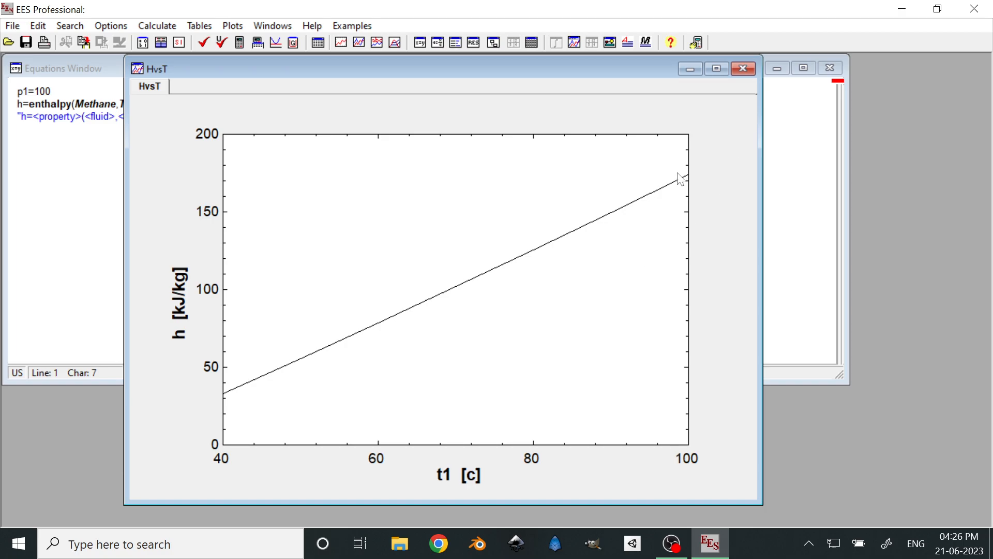
Create five successive zoomed duplicates of the HvsT plot, each framing a smaller area around the curve
drag(740, 129, 767, 234)
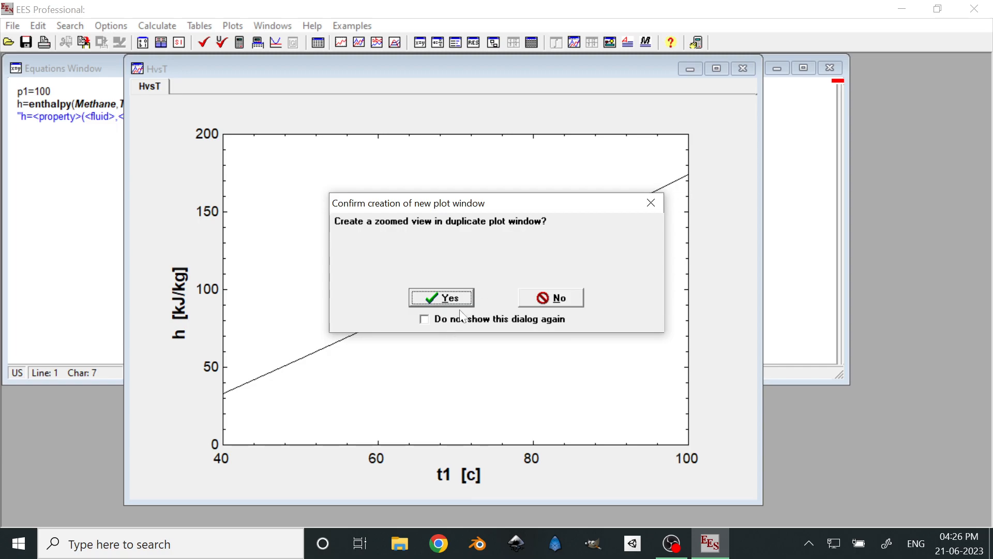
click(548, 295)
drag(358, 179, 608, 458)
click(442, 298)
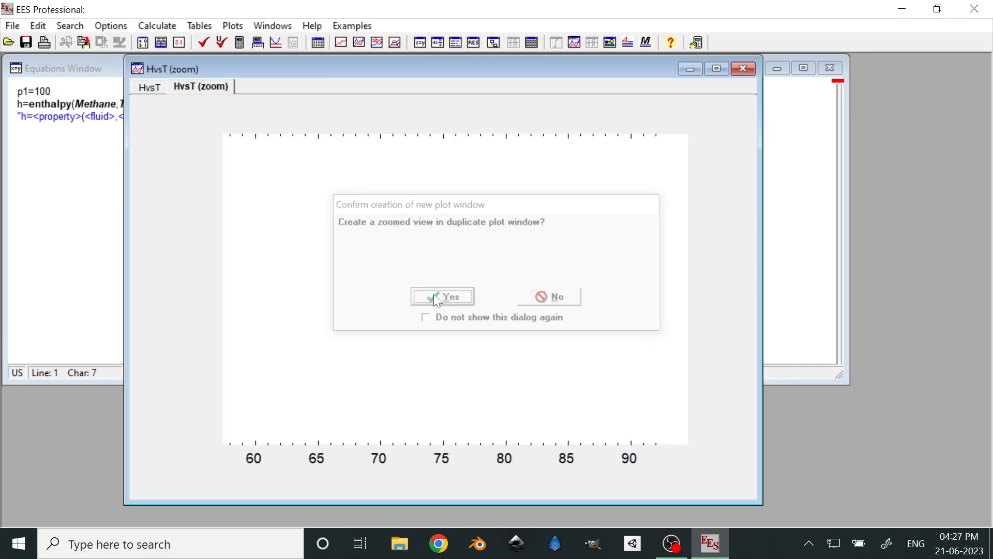
drag(299, 183, 487, 283)
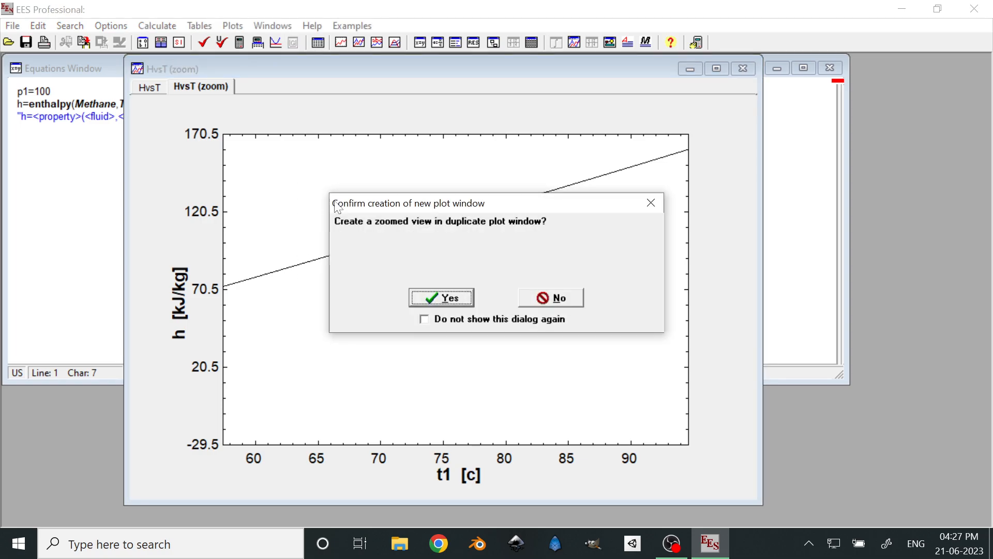
click(434, 296)
drag(368, 250, 481, 390)
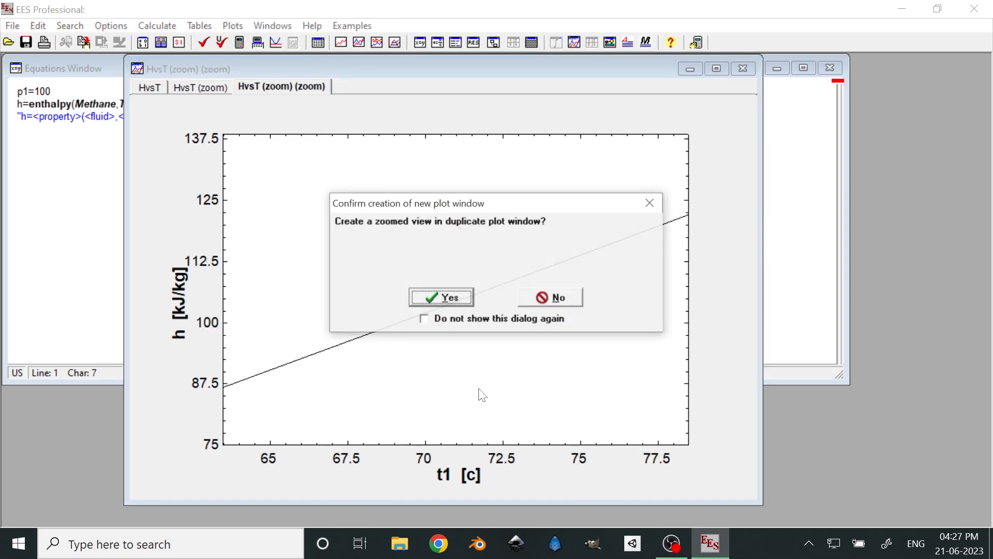
click(448, 297)
drag(320, 286, 464, 370)
click(429, 295)
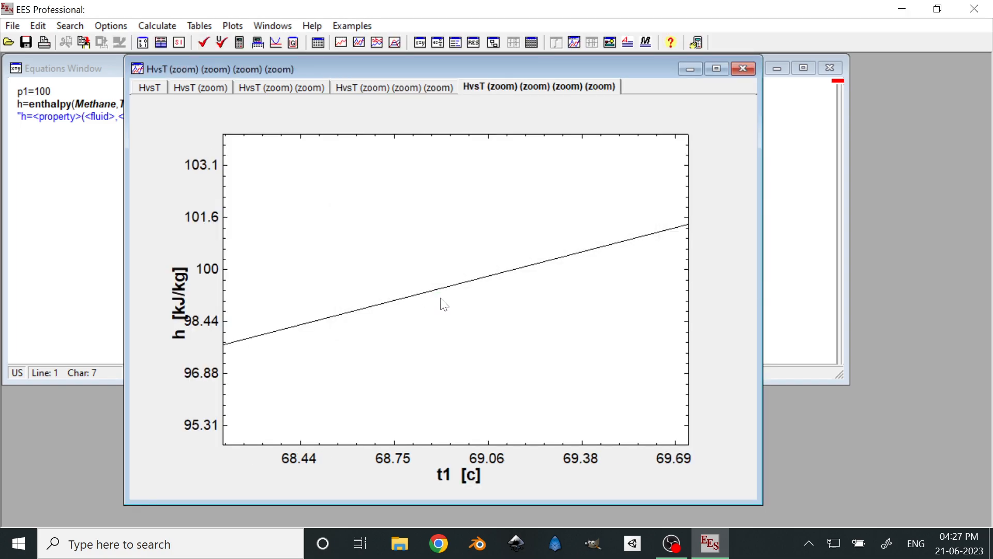
drag(377, 253, 474, 308)
click(471, 299)
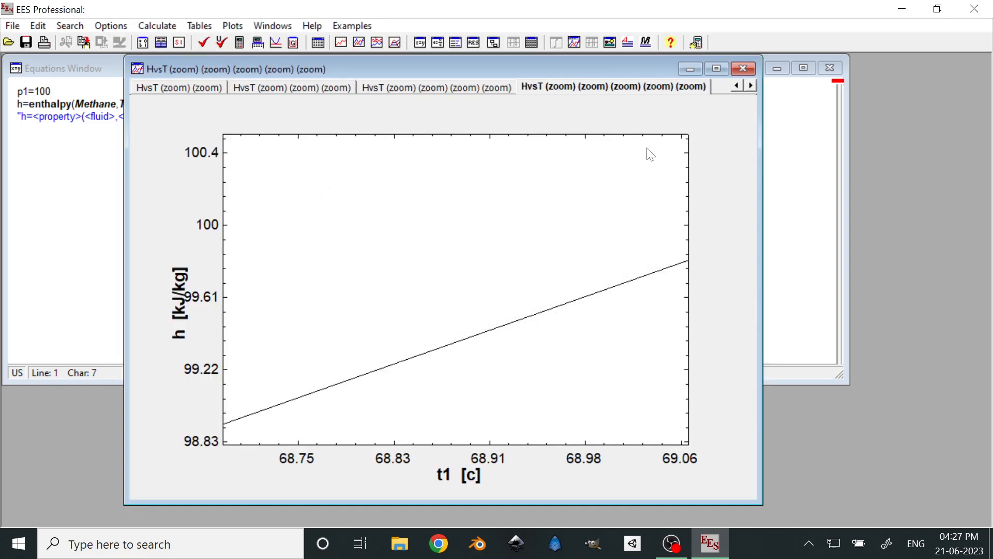
Compare the zoomed HvsT plots and close the plot window
click(272, 89)
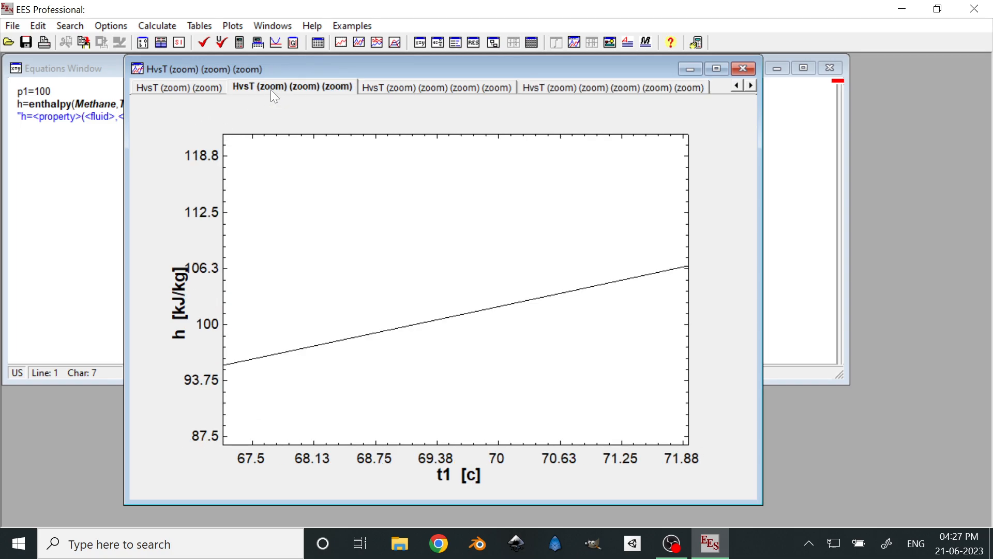
click(362, 86)
click(610, 86)
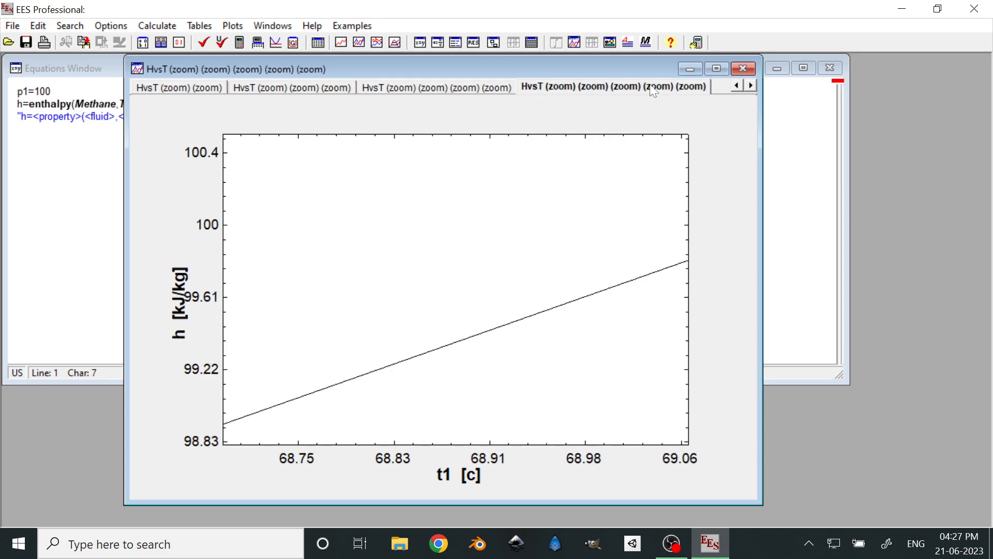
click(740, 67)
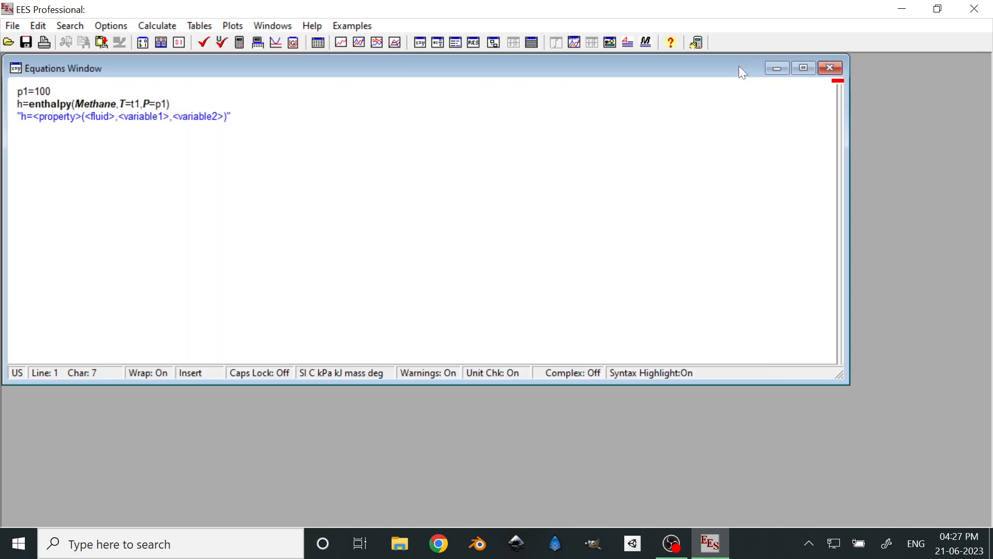
Create an X-Y-Z plot as a 3-D Surface with t1 on the X-axis, h on the Y-axis and t1 as the Z-axis variable
click(53, 116)
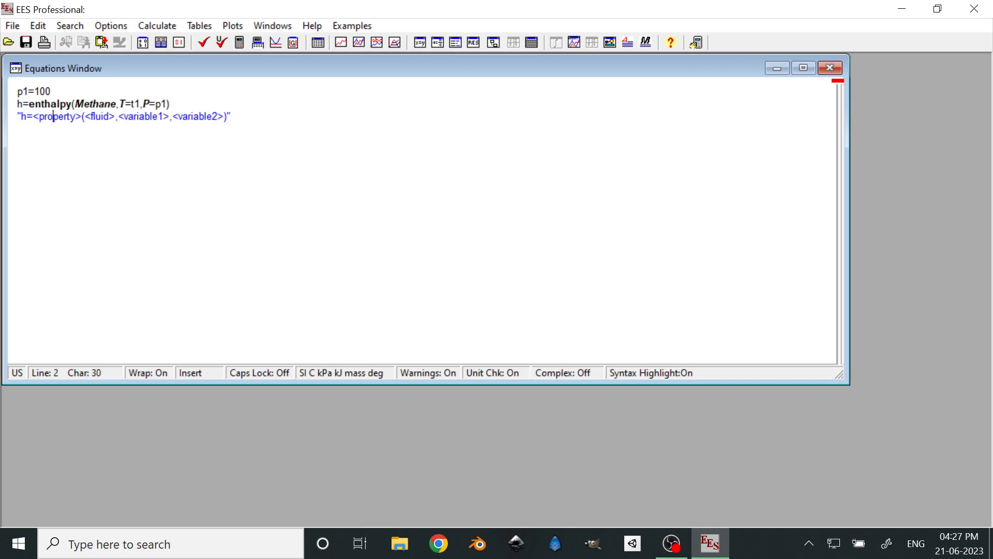
click(232, 26)
mouse_move(383, 44)
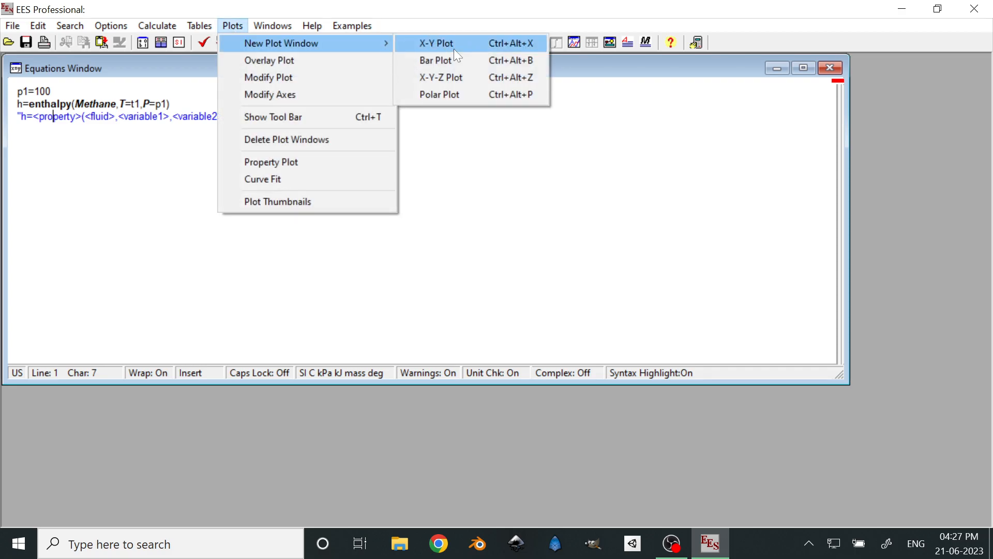
click(450, 77)
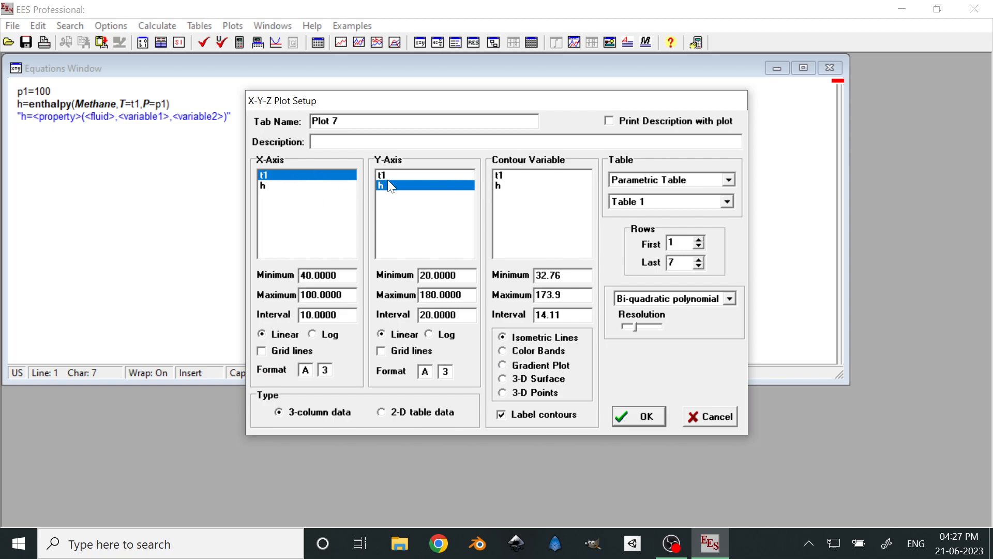
click(514, 187)
click(527, 179)
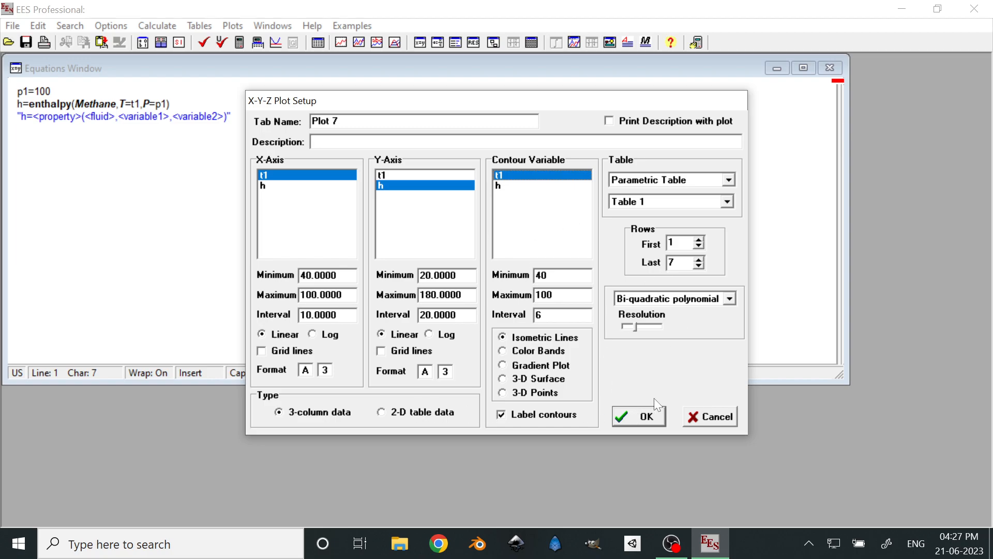
click(503, 378)
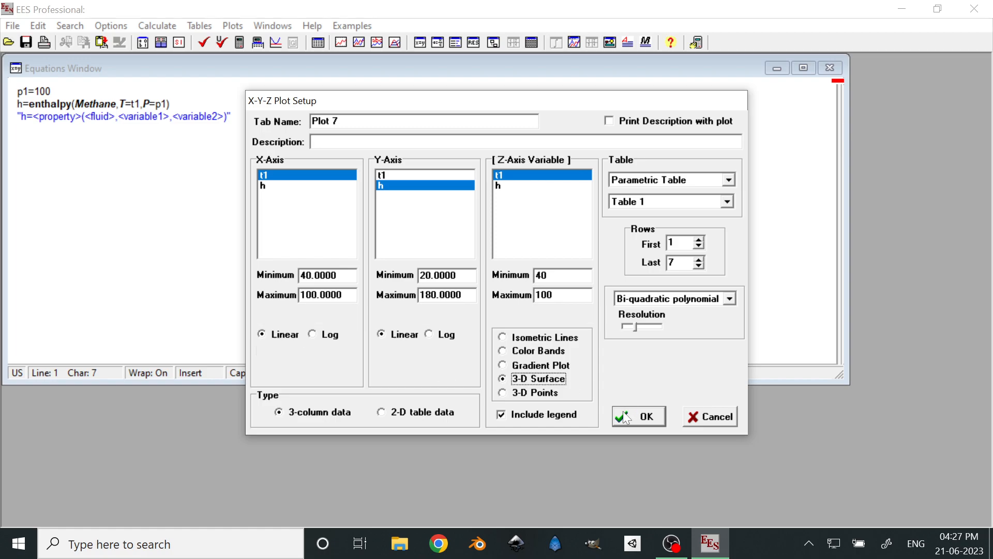
click(640, 417)
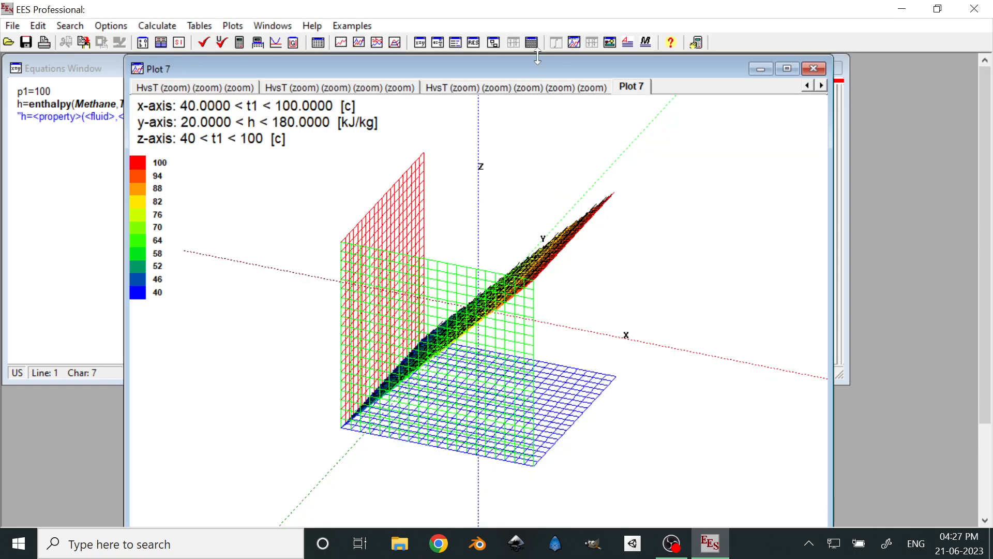
drag(532, 64, 554, 53)
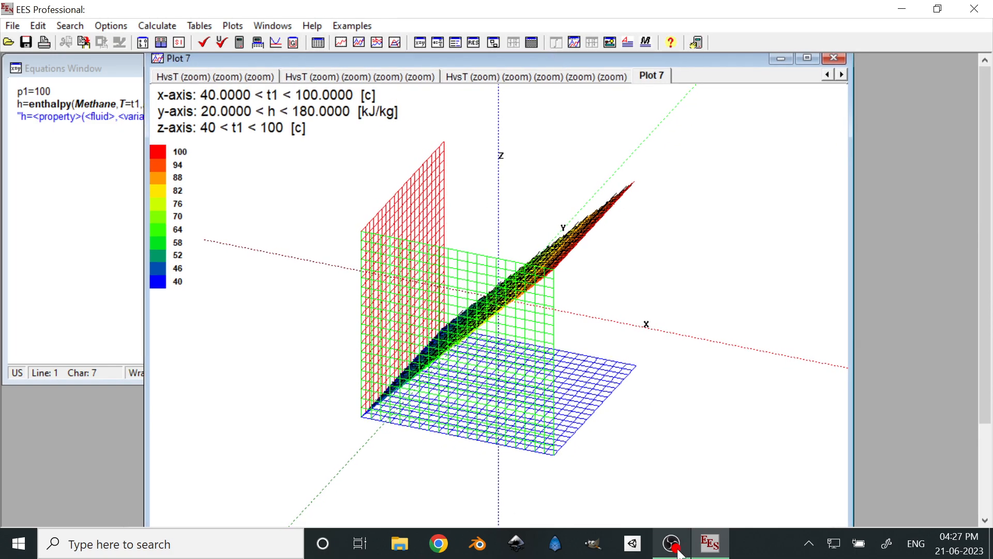
Rotate the 3-D surface plot to examine it from several angles, and close the plot window
mouse_move(671, 540)
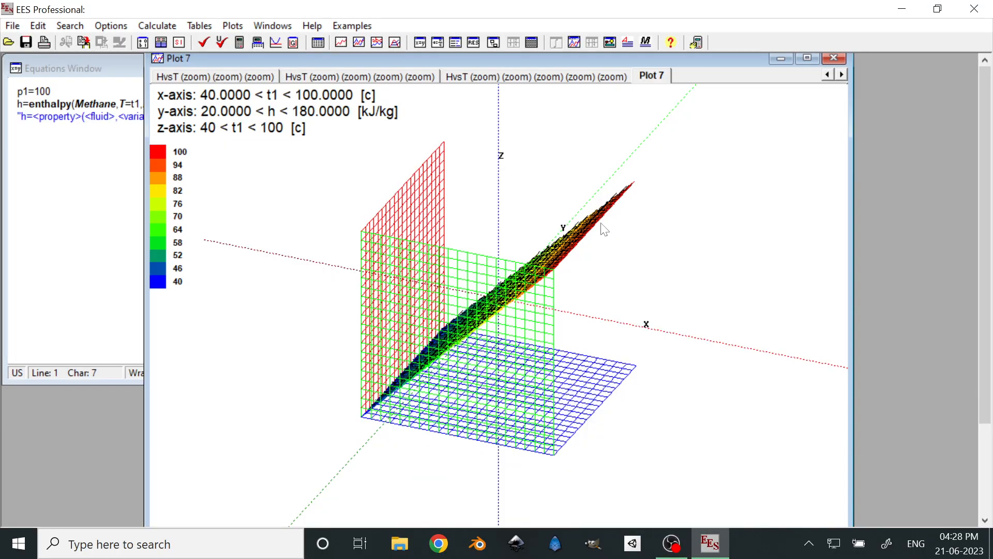
drag(606, 284, 510, 294)
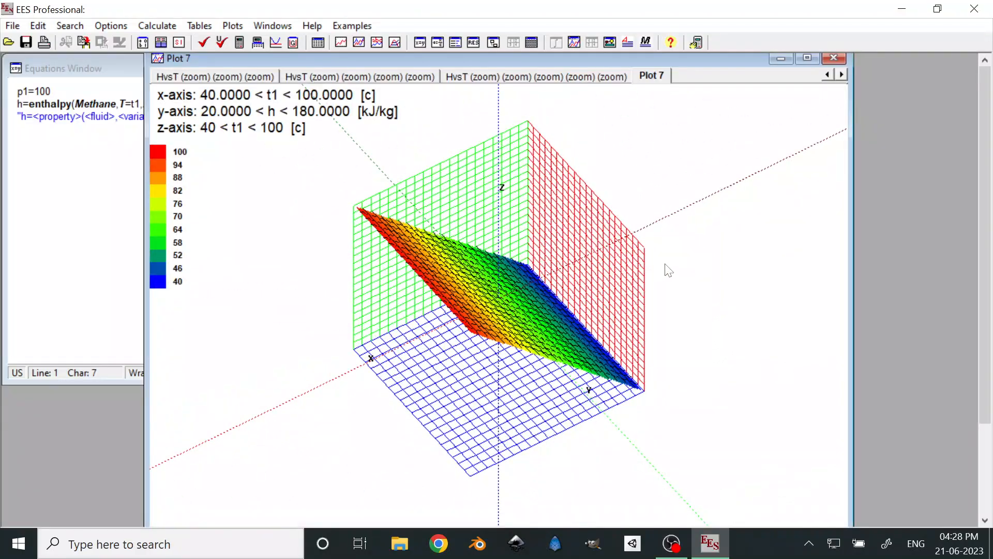
drag(700, 269, 521, 363)
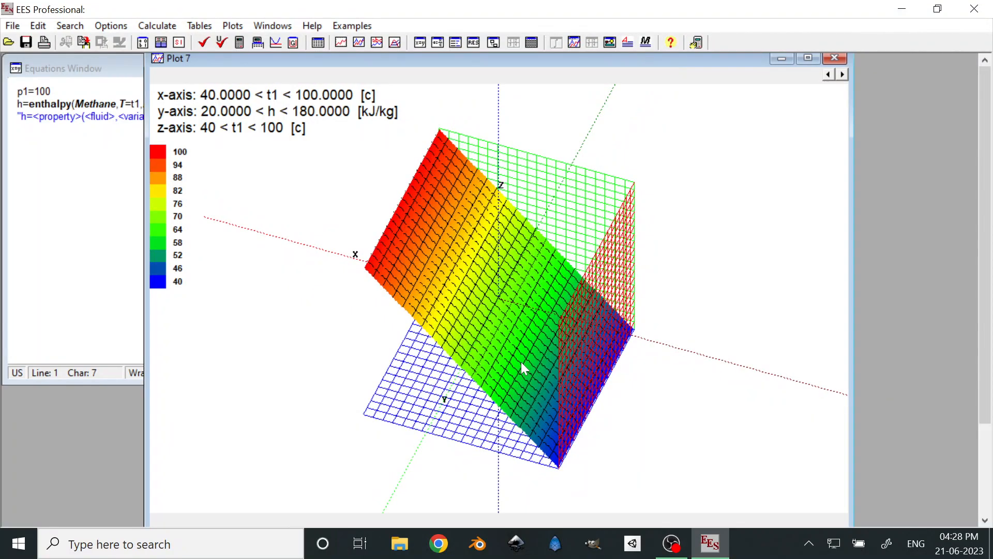
drag(443, 280, 443, 259)
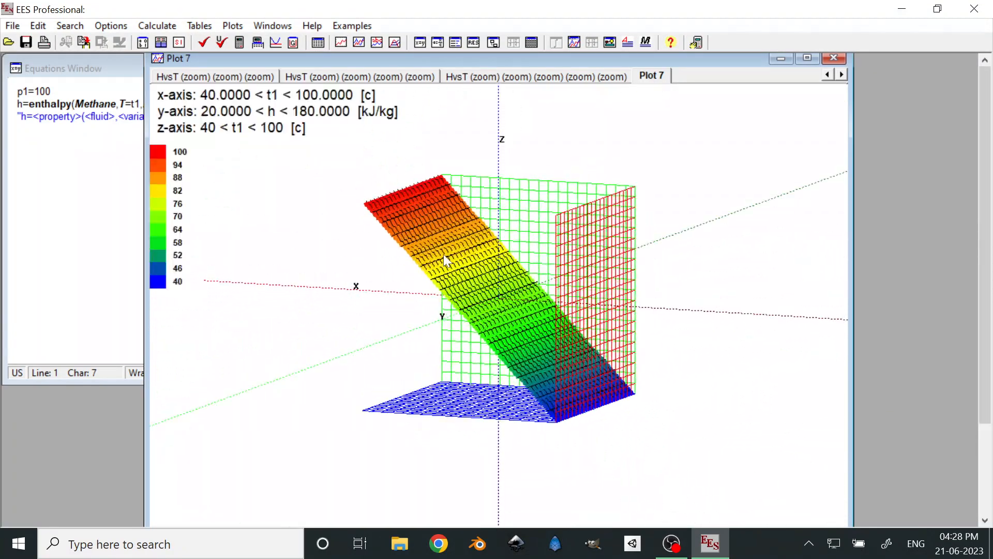
click(834, 59)
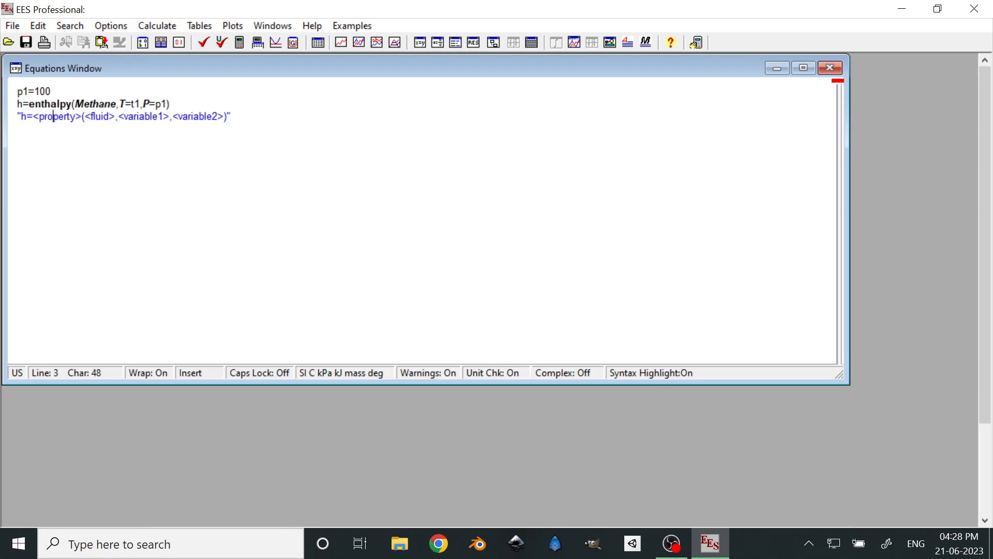
click(672, 543)
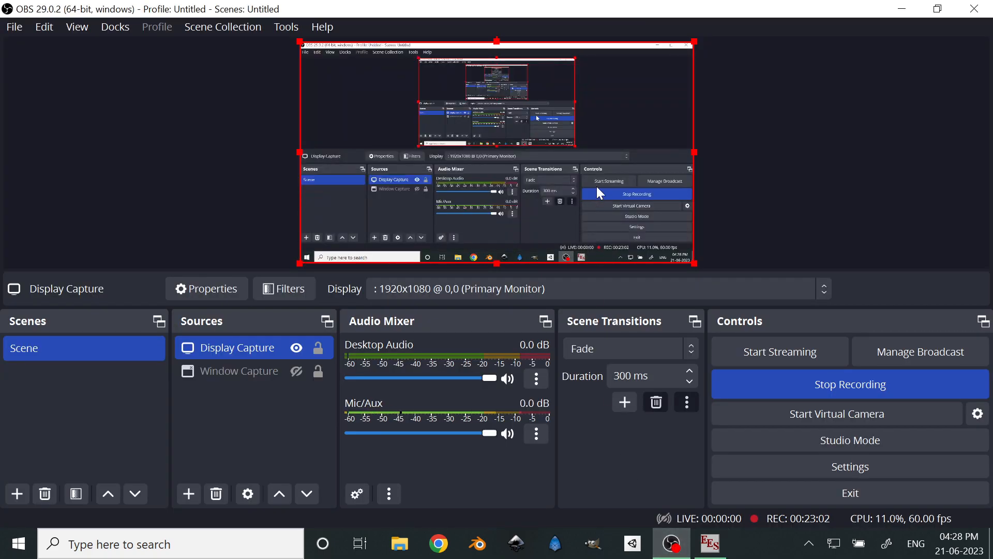